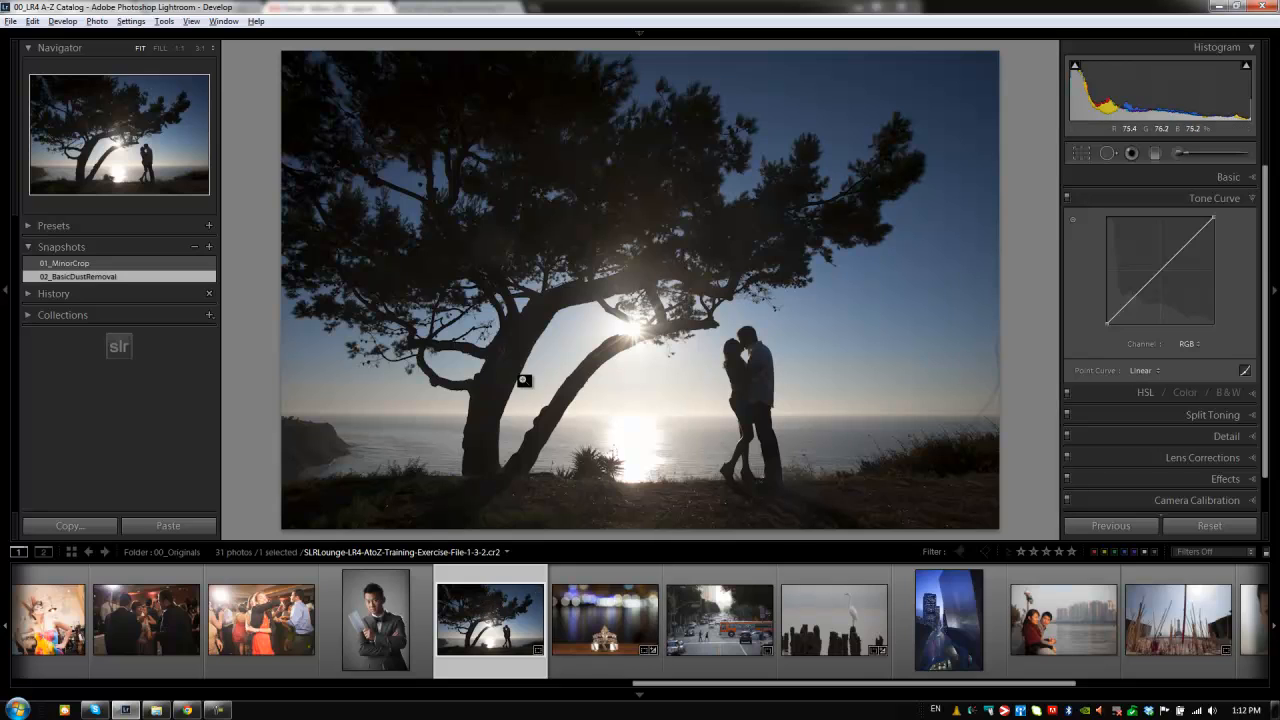
# Switch to full-screen view and keep the tone curve in point-editing mode with the Linear preset
pyautogui.press('f')
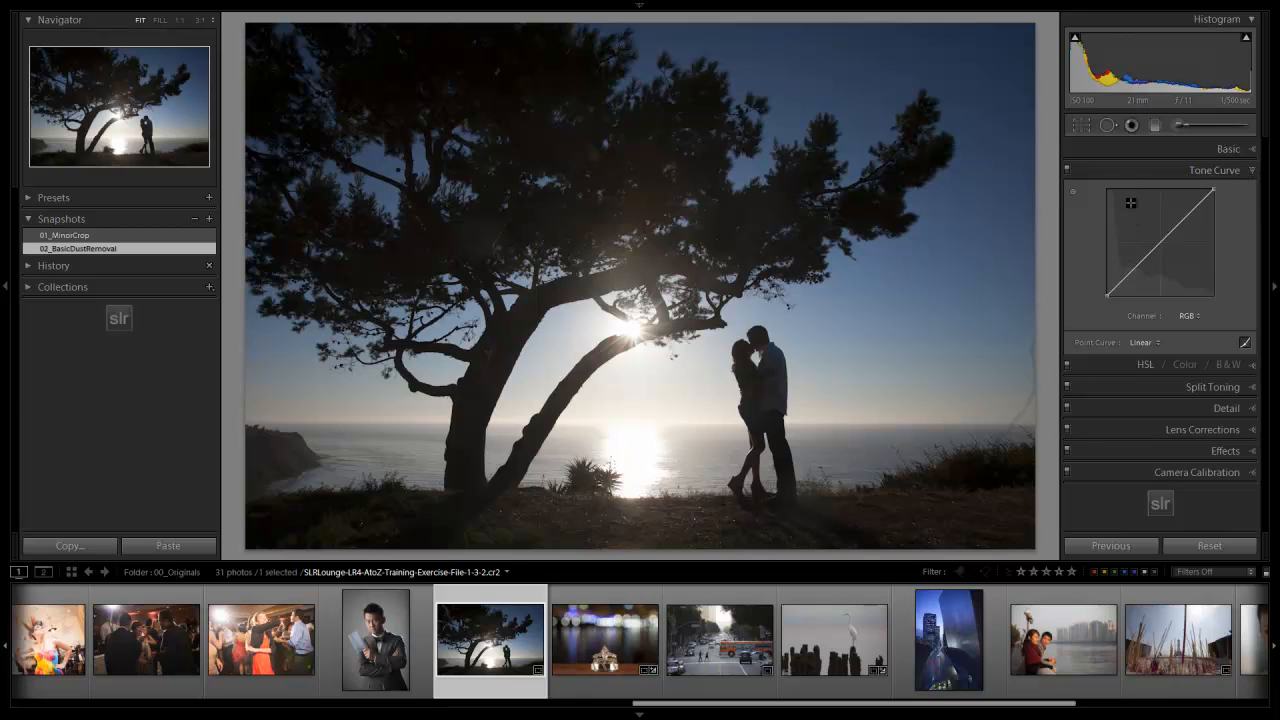
pyautogui.click(1154, 342)
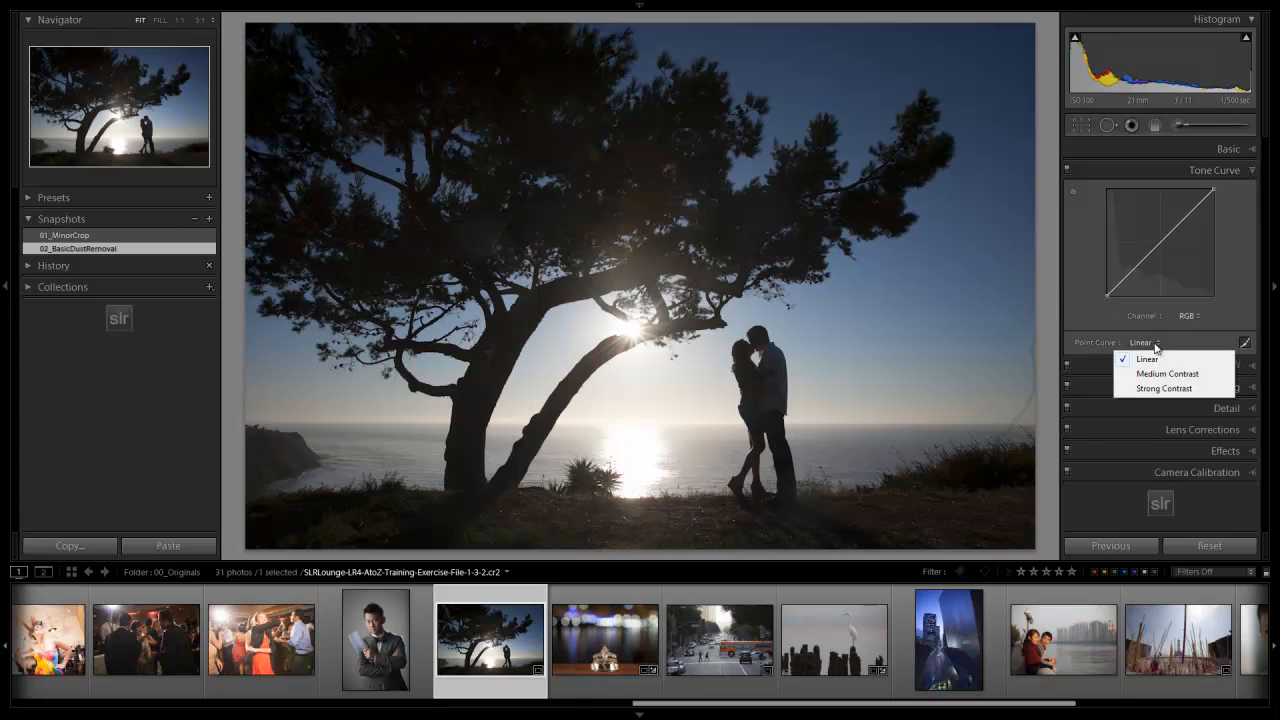
pyautogui.click(1140, 358)
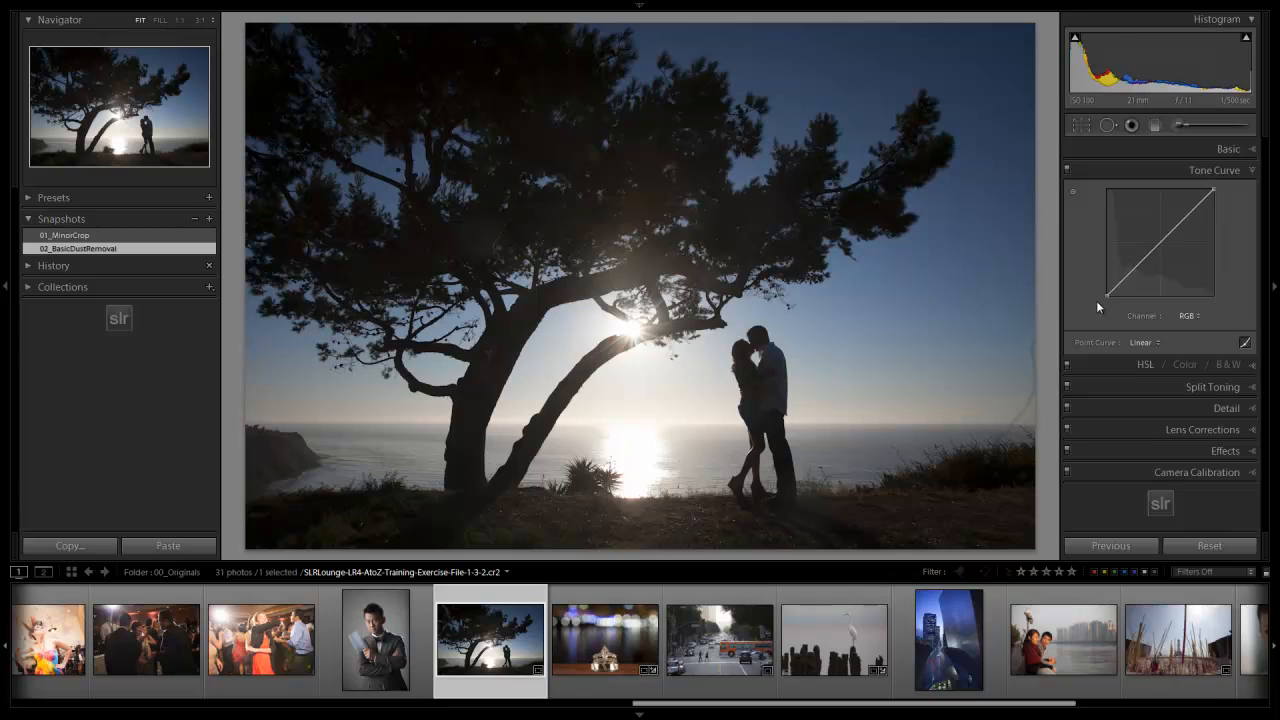
pyautogui.click(1244, 342)
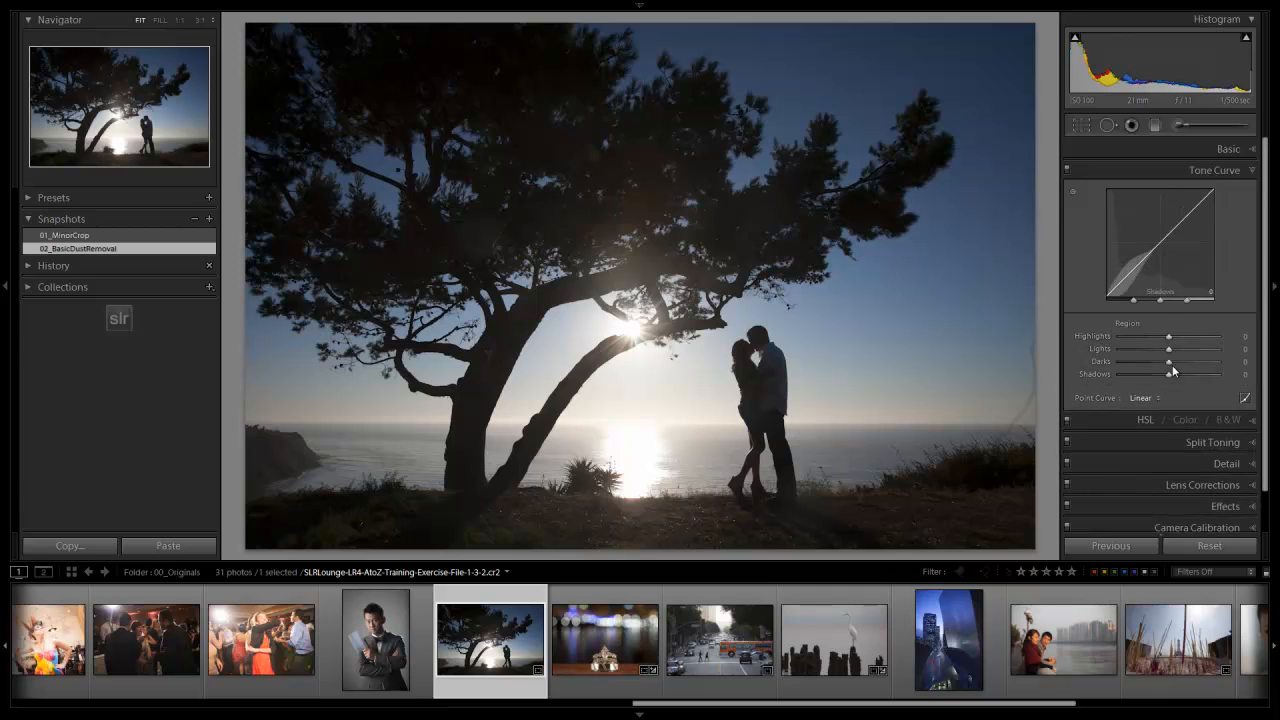
pyautogui.click(1245, 399)
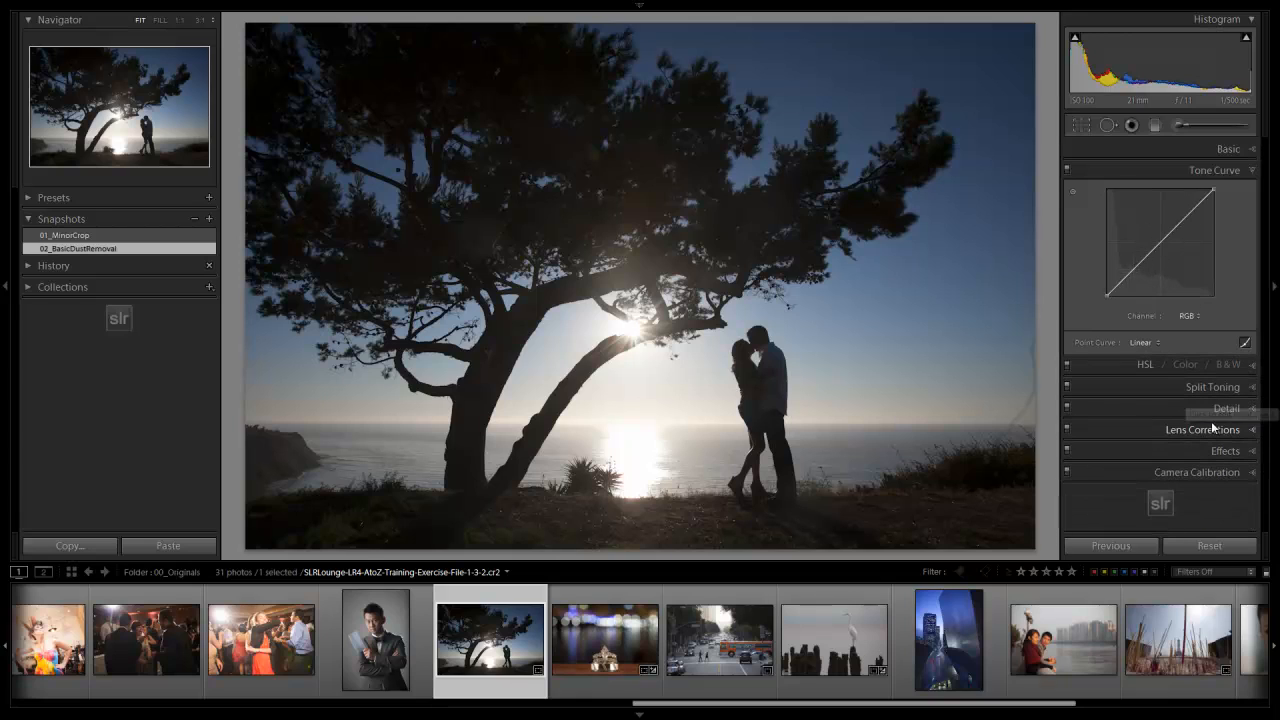
# Add alternating points at maximum and minimum output to the RGB curve, forming steep zigzags from the shadows to just past the midtones
pyautogui.click(1120, 283)
pyautogui.moveTo(1120, 283); pyautogui.dragTo(1112, 128)
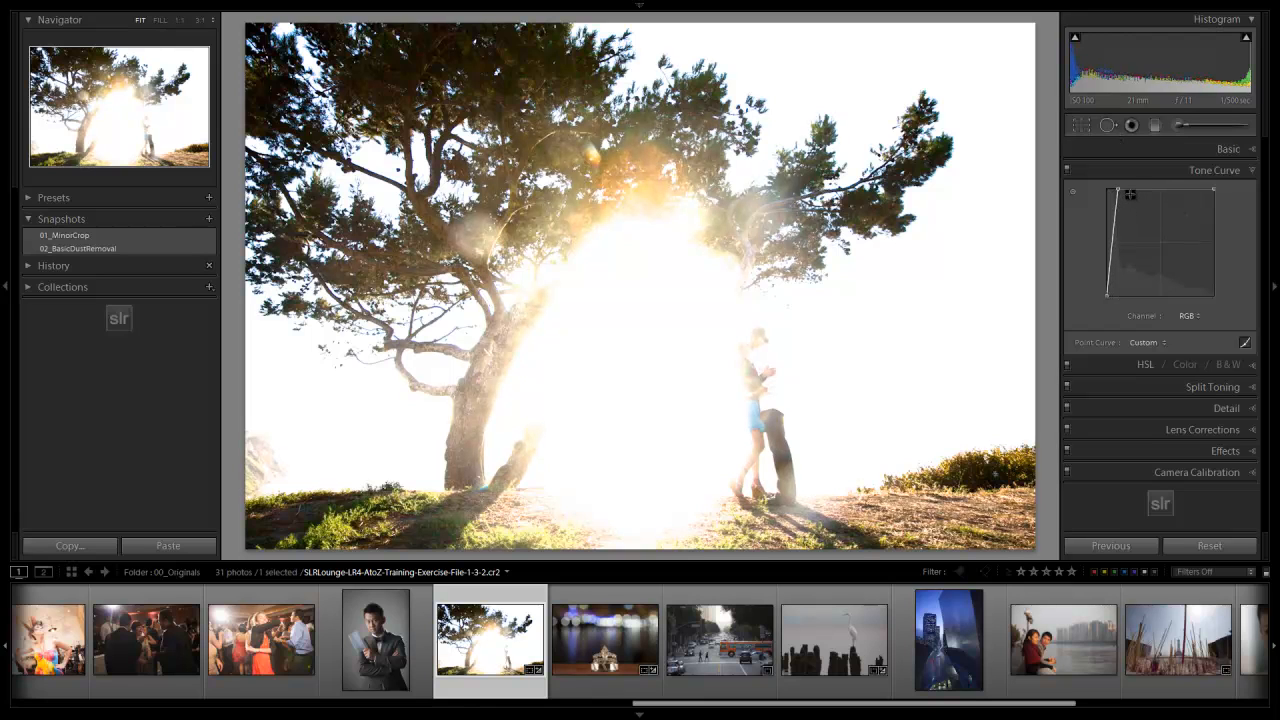
pyautogui.moveTo(1132, 190); pyautogui.dragTo(1125, 366)
pyautogui.moveTo(1136, 296); pyautogui.dragTo(1161, 100)
pyautogui.moveTo(1173, 190); pyautogui.dragTo(1172, 388)
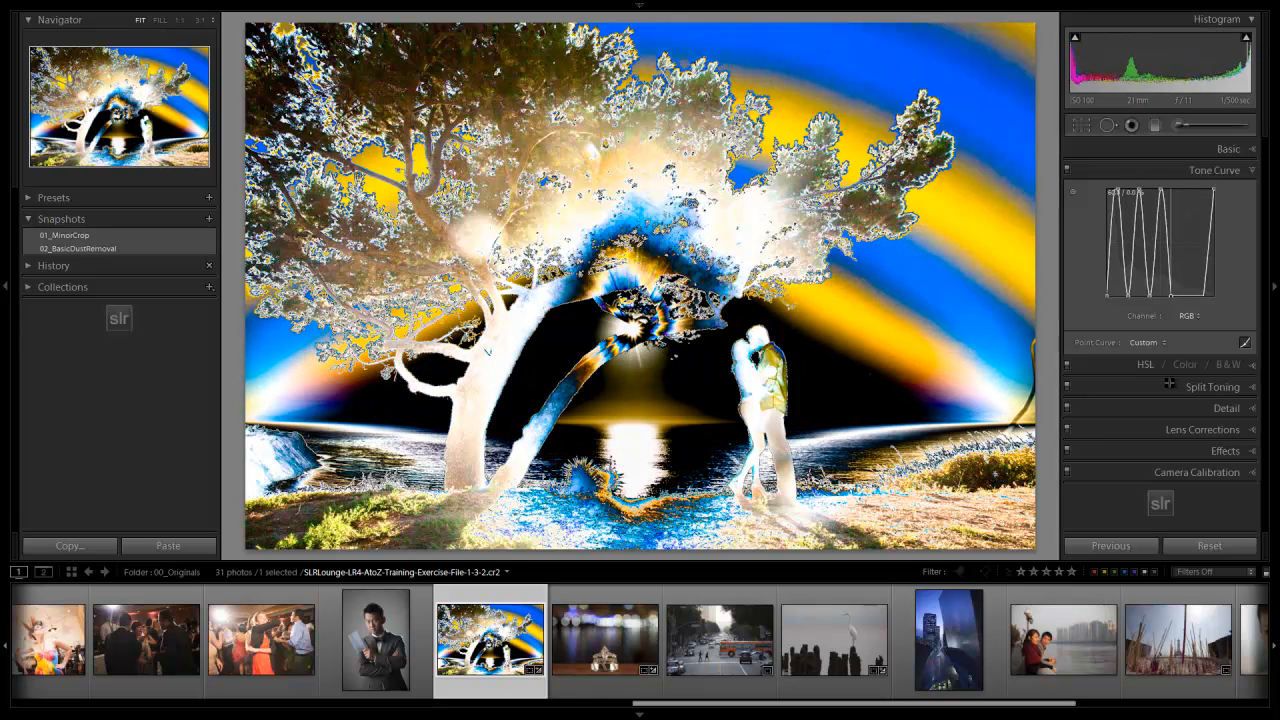
# Extend the zigzag through the highlights of the RGB curve, with the white endpoint at minimum output
pyautogui.moveTo(1181, 294); pyautogui.dragTo(1182, 95)
pyautogui.moveTo(1191, 190); pyautogui.dragTo(1194, 414)
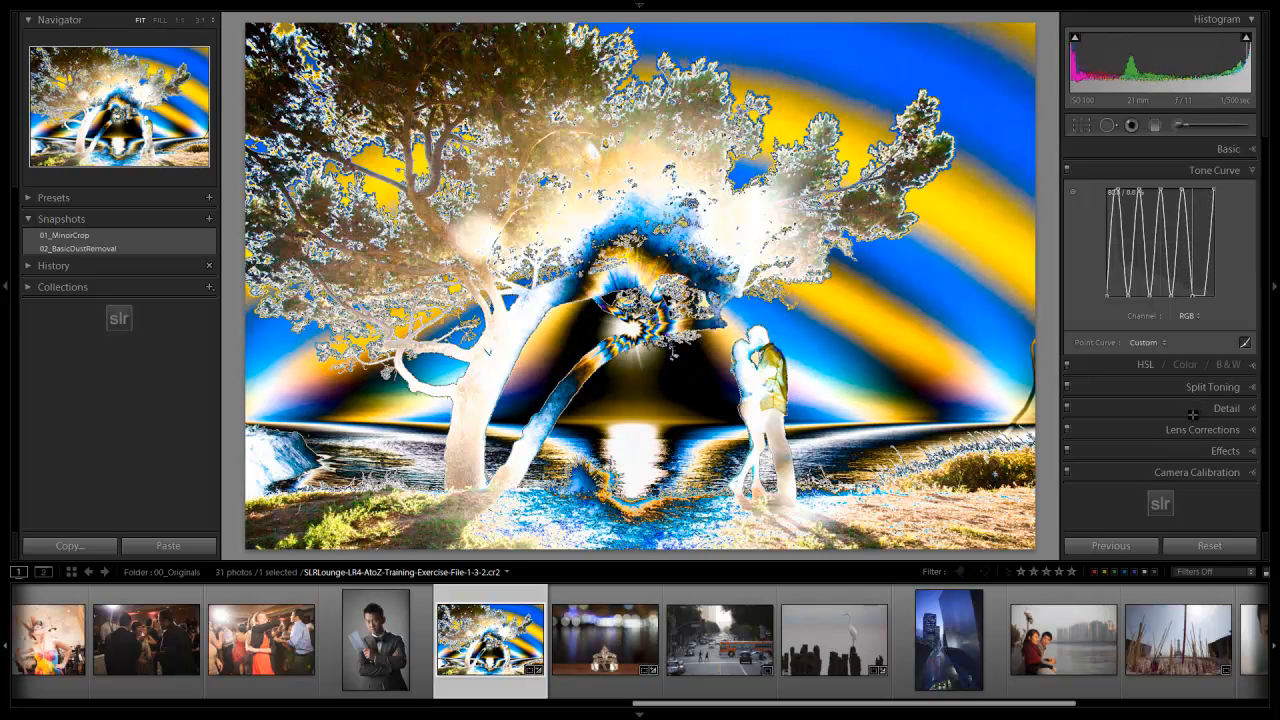
pyautogui.moveTo(1200, 293); pyautogui.dragTo(1207, 123)
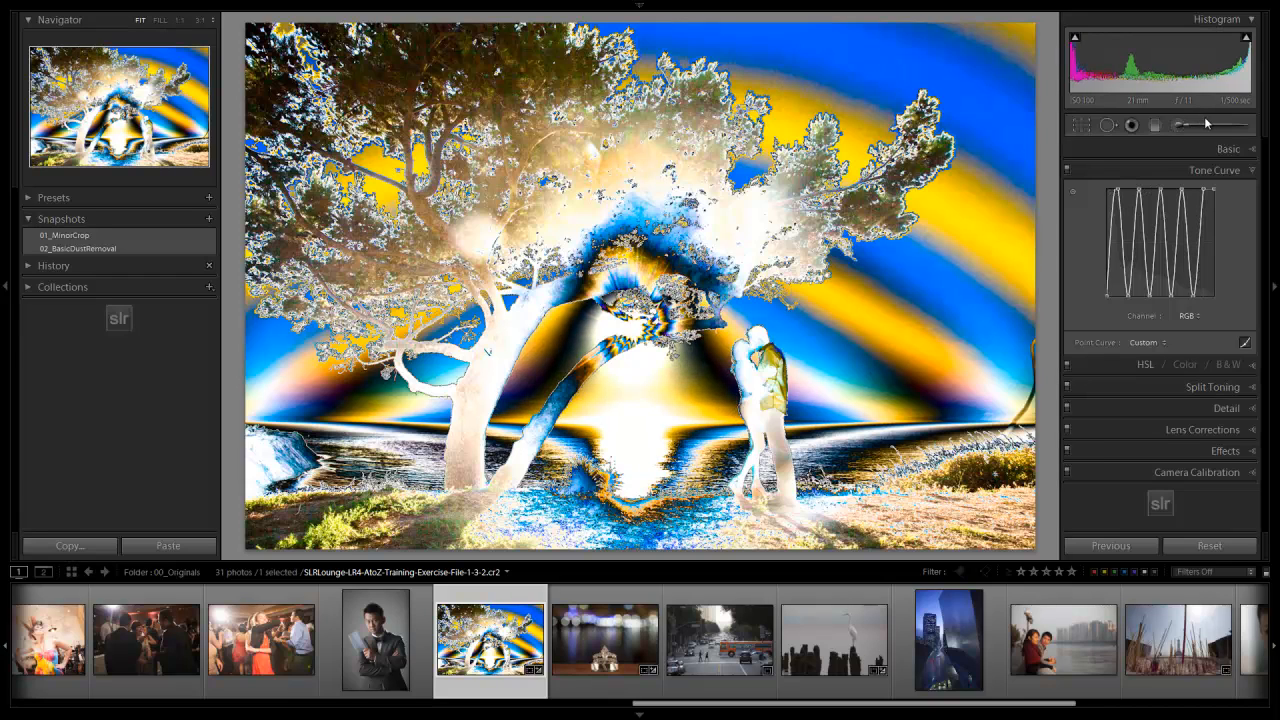
pyautogui.moveTo(1213, 191)
pyautogui.mouseDown()
pyautogui.moveTo(1212, 422)
pyautogui.moveTo(1212, 189)
pyautogui.mouseUp()
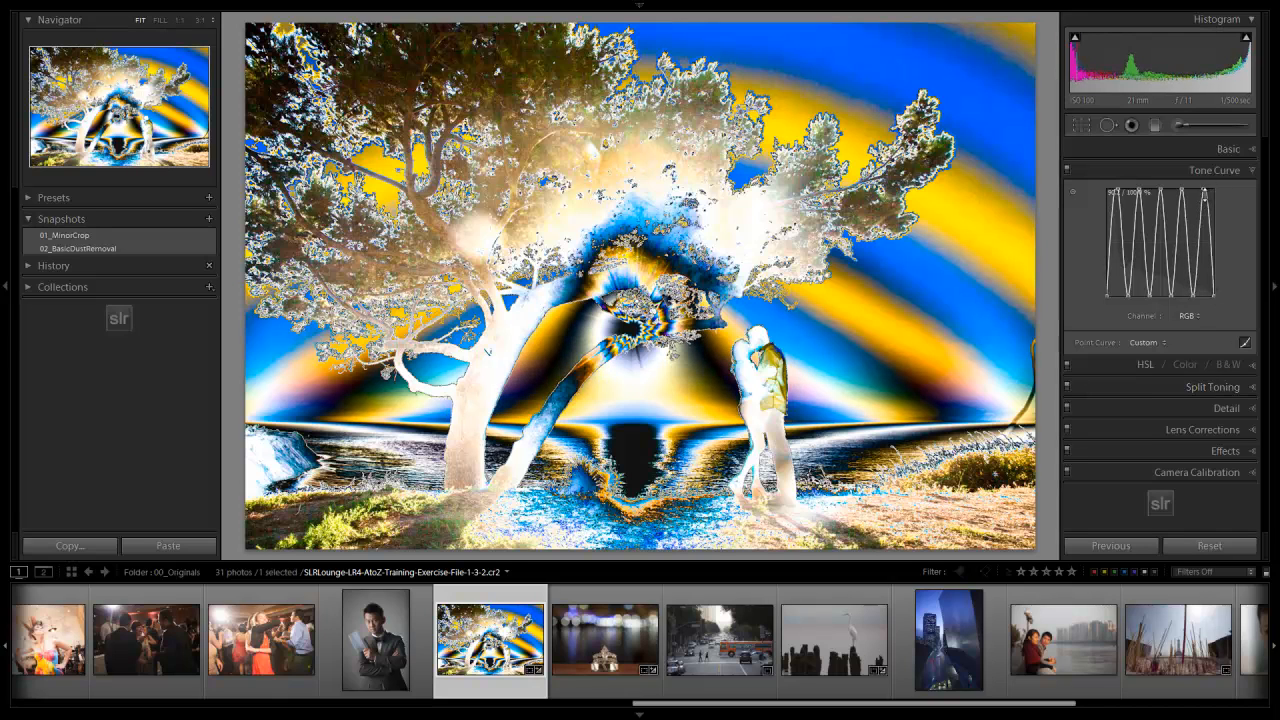
pyautogui.moveTo(1204, 189); pyautogui.dragTo(1204, 185)
pyautogui.click(1122, 231)
pyautogui.hotkey('ctrl', 'z')
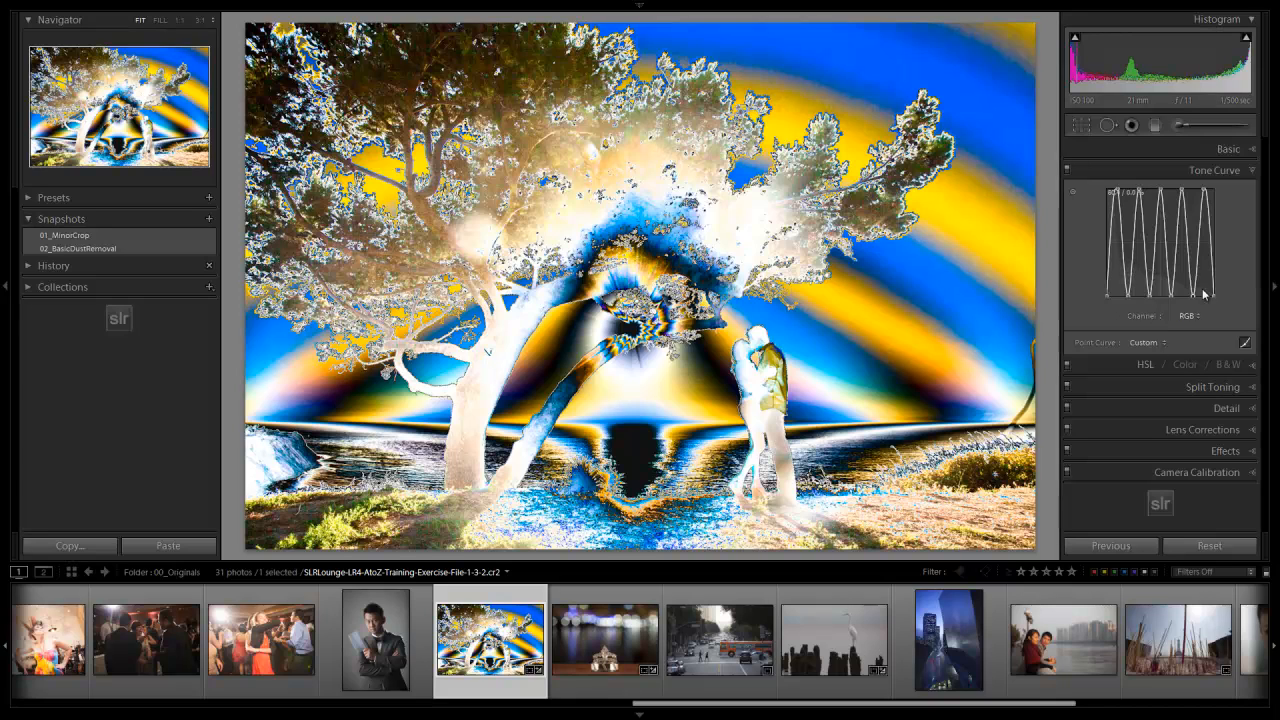
# Save the zigzag curve as a custom point curve named DustCurve
pyautogui.click(1186, 316)
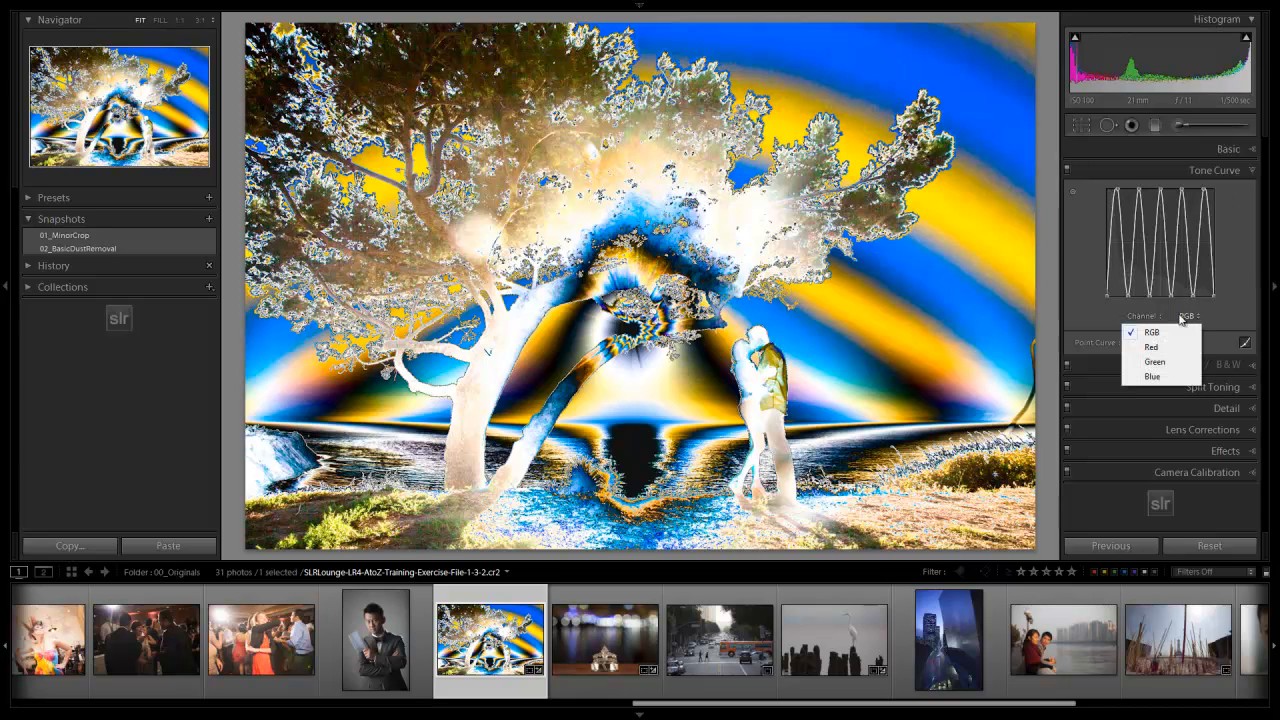
pyautogui.click(1187, 329)
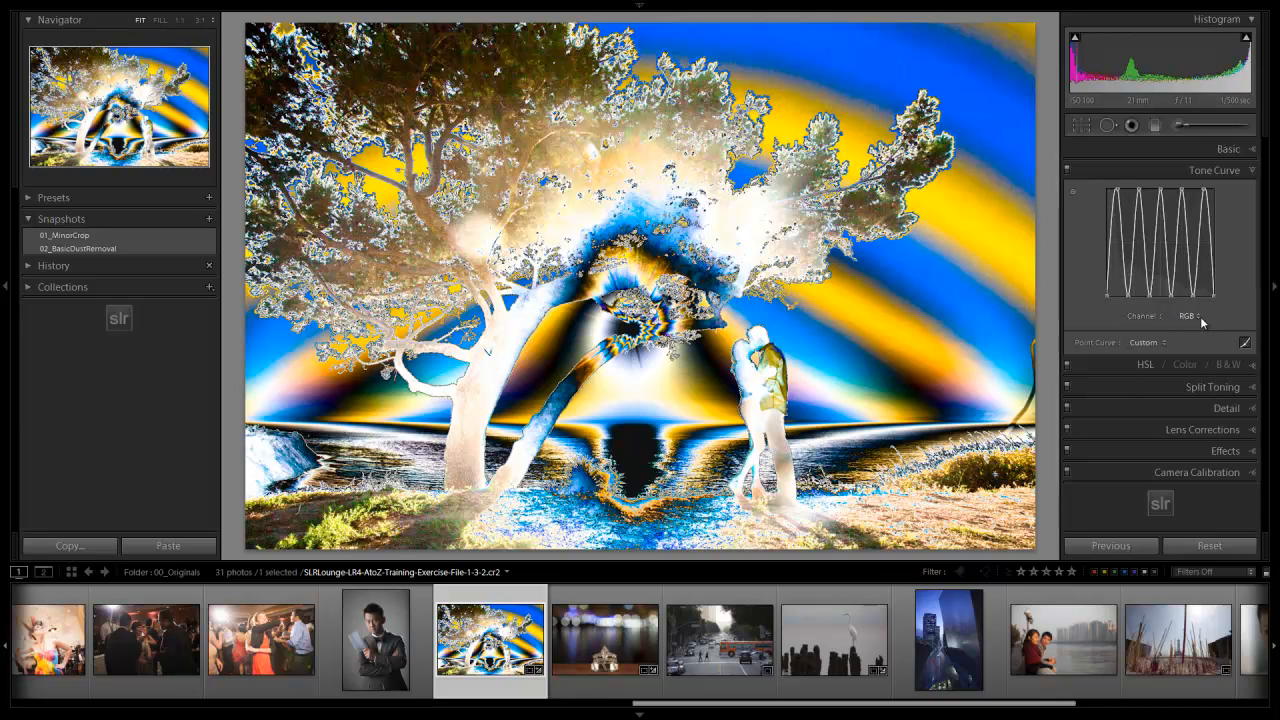
pyautogui.click(1145, 344)
pyautogui.click(1146, 423)
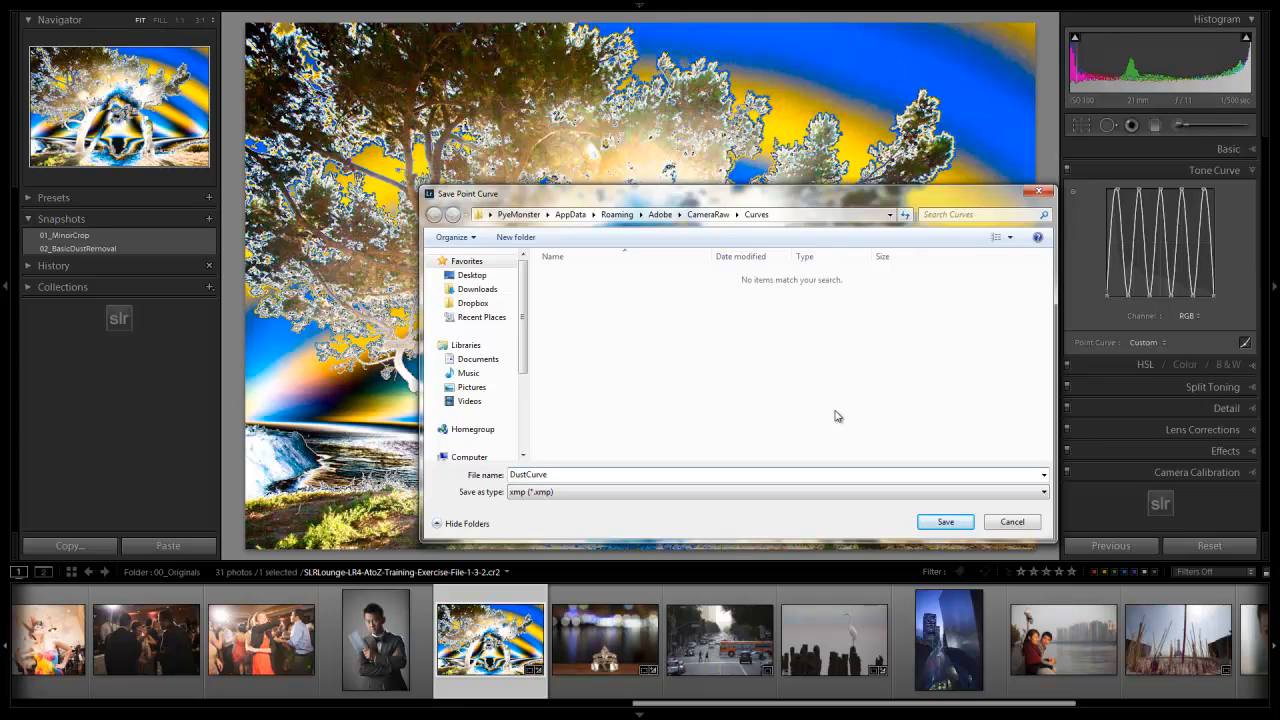
pyautogui.press('Return')
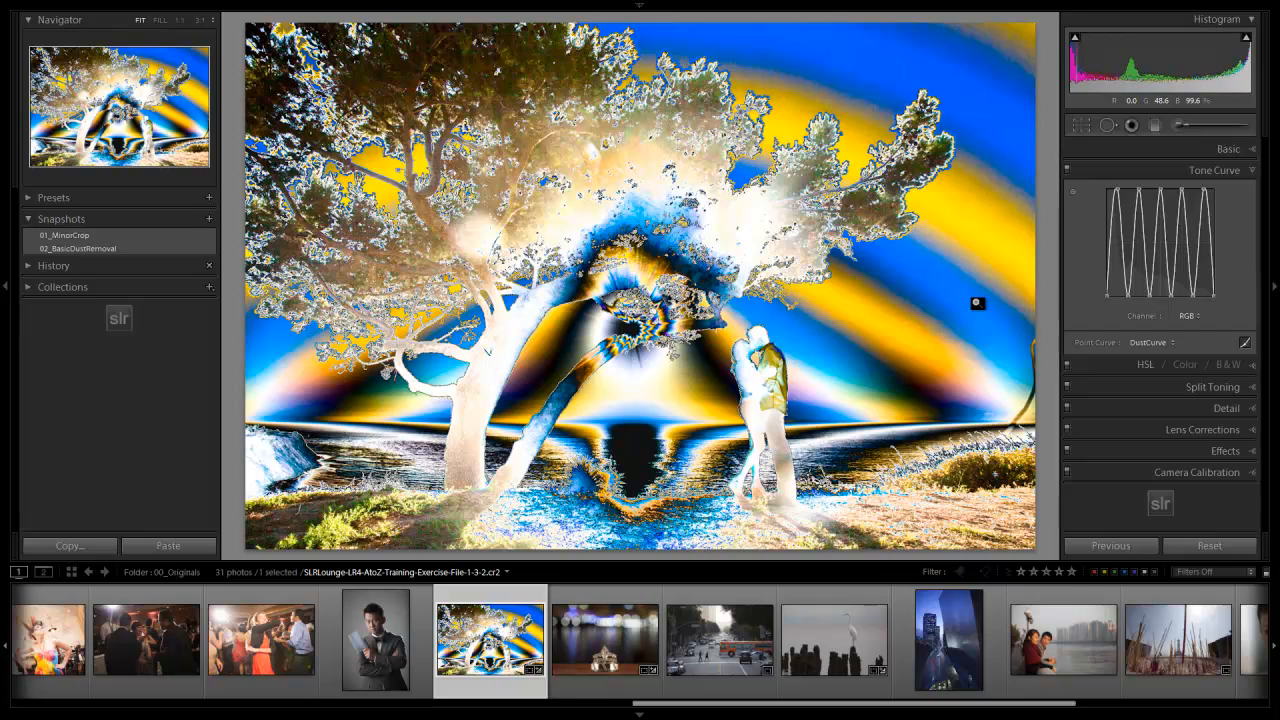
# Heal the dust spots in the sky to the right of the couple with Spot Removal, using brush sizes from 39 down to 20
pyautogui.click(877, 392)
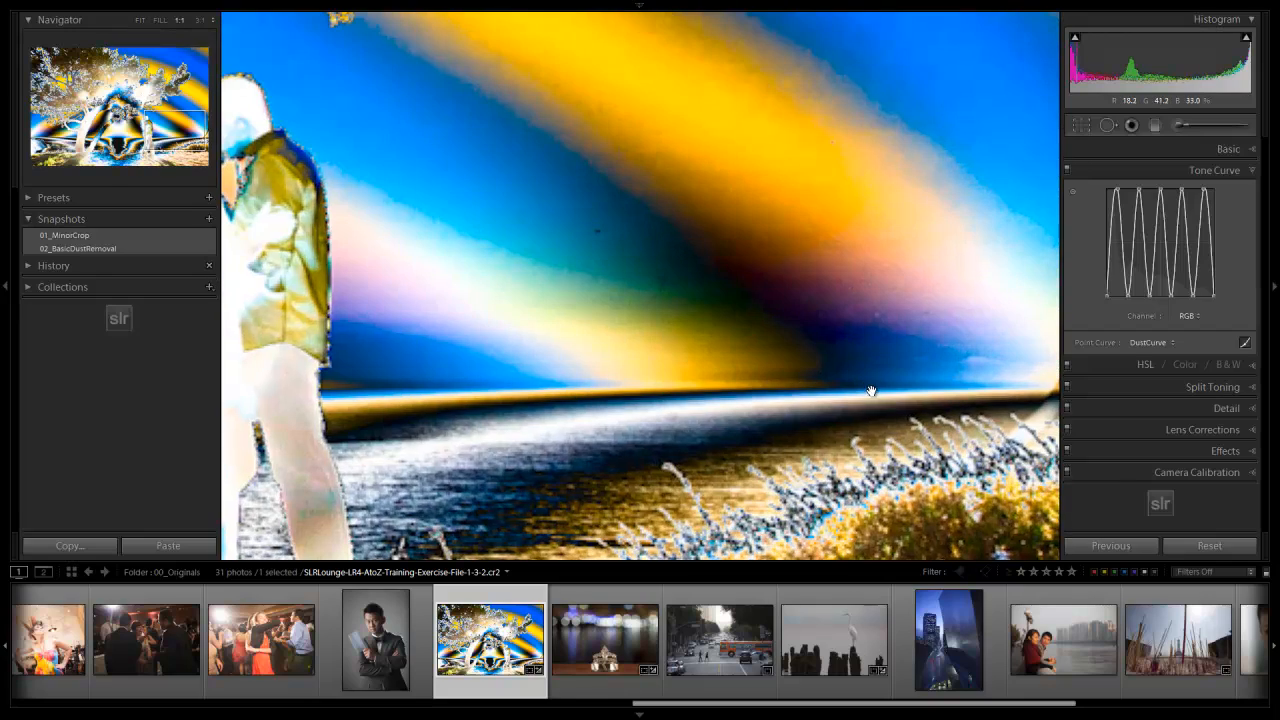
pyautogui.moveTo(668, 280); pyautogui.dragTo(657, 343)
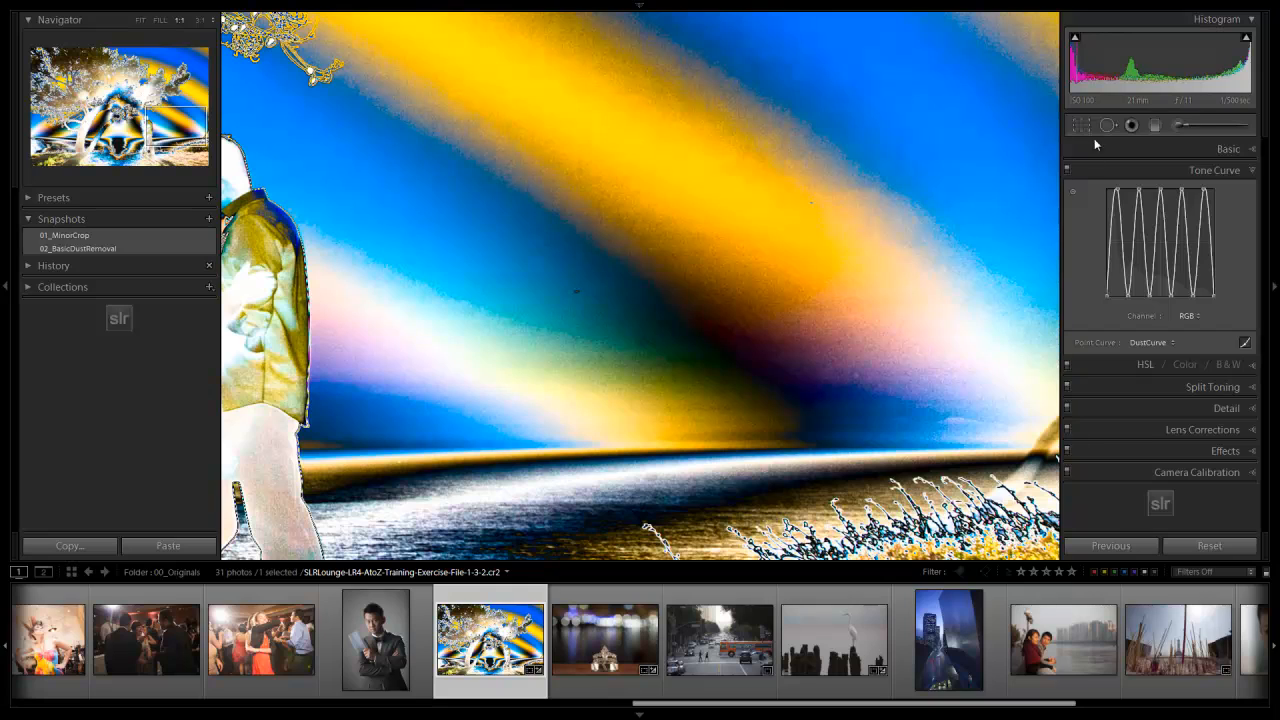
pyautogui.press('q')
pyautogui.scroll(5, 620, 325)
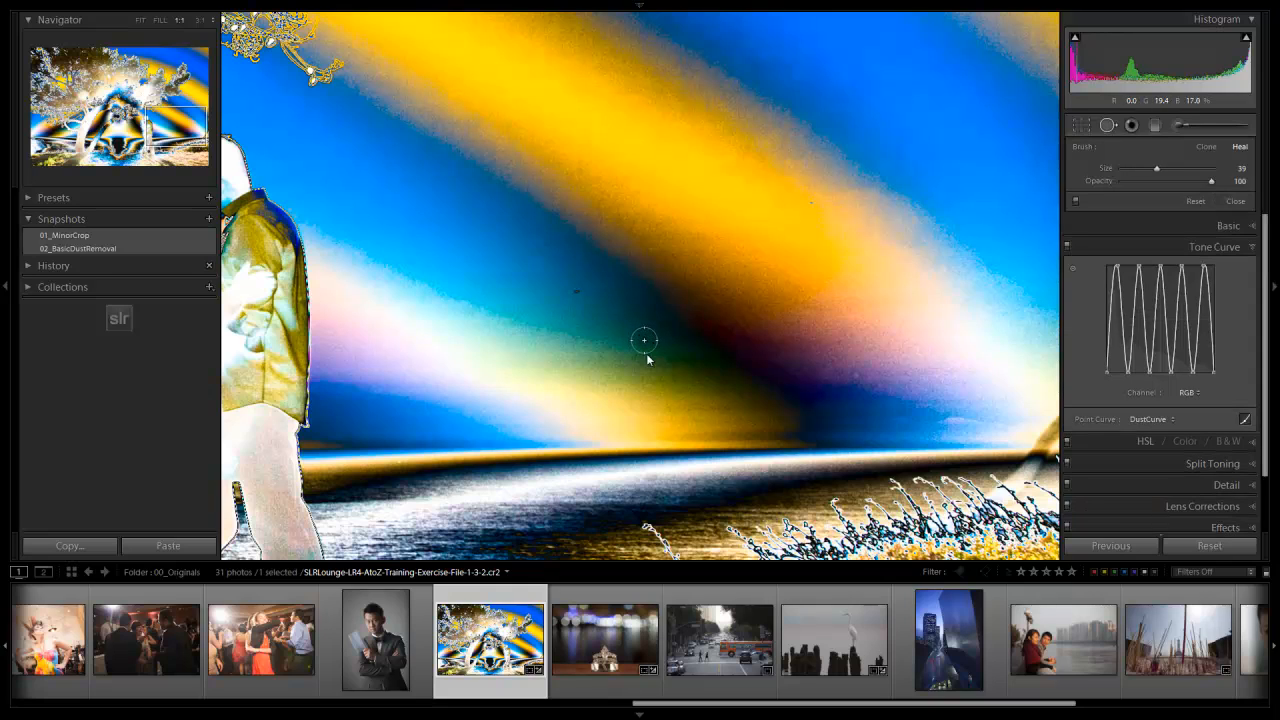
pyautogui.click(644, 341)
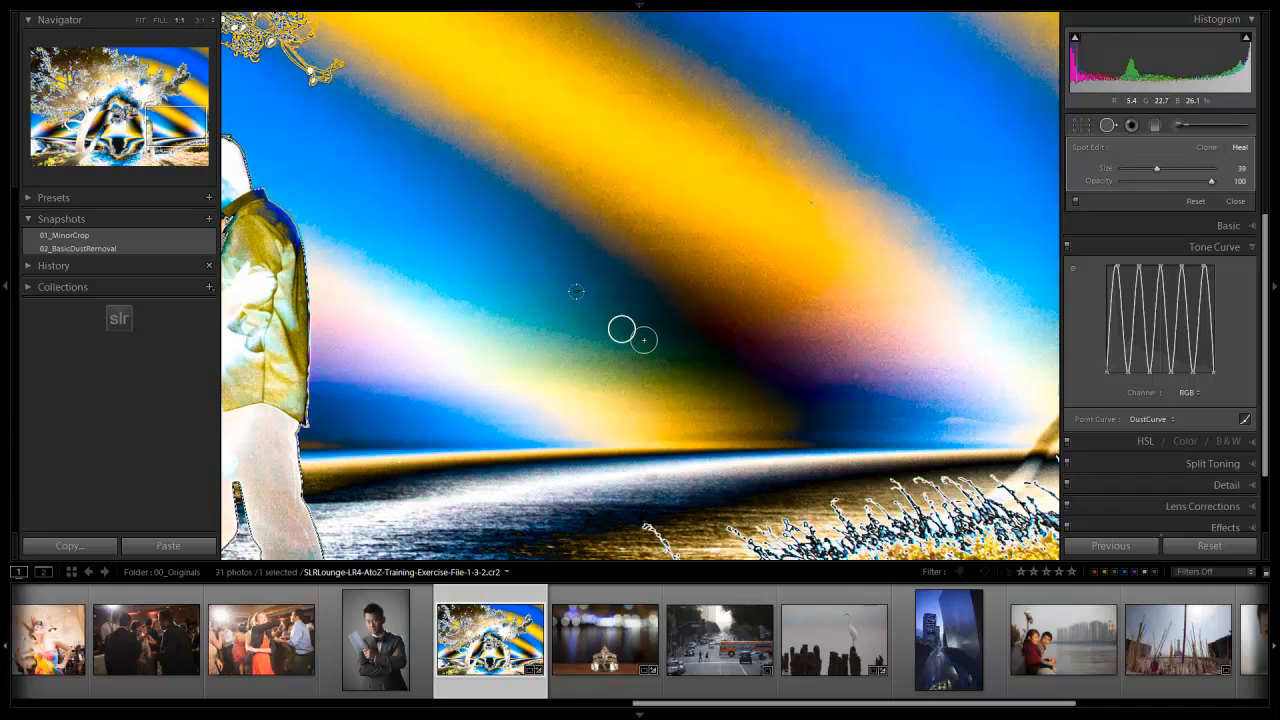
pyautogui.scroll(-3, 576, 290)
pyautogui.click(576, 289)
pyautogui.scroll(-2, 810, 201)
pyautogui.scroll(2, 850, 372)
# Examine the upper sky and the tree foliage at 1:1 for remaining dust spots
pyautogui.moveTo(837, 223); pyautogui.dragTo(760, 424)
pyautogui.moveTo(808, 177); pyautogui.dragTo(759, 424)
pyautogui.moveTo(700, 309); pyautogui.dragTo(667, 482)
pyautogui.moveTo(484, 488); pyautogui.dragTo(790, 388)
pyautogui.moveTo(311, 402); pyautogui.dragTo(785, 389)
pyautogui.moveTo(561, 384); pyautogui.dragTo(636, 379)
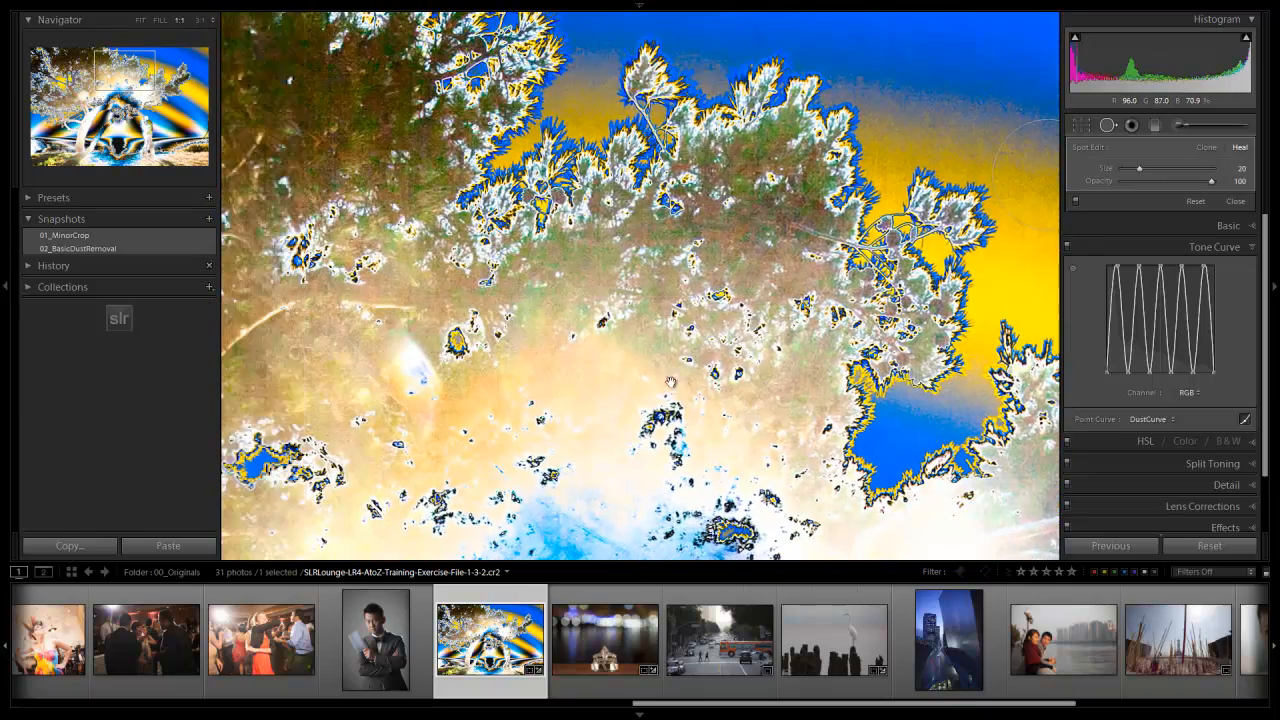
pyautogui.click(636, 379)
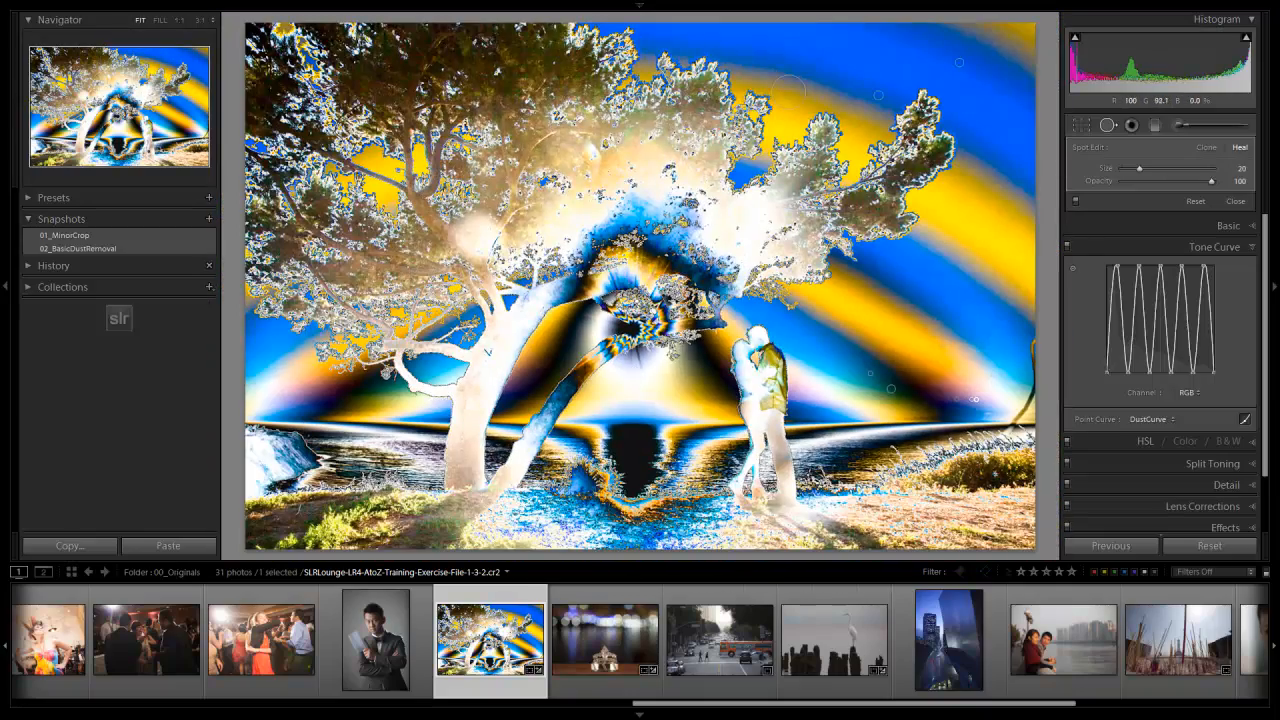
# Heal the dust spots in the sky left of the tree trunk and by the cliff, with brush sizes up to 31
pyautogui.click(305, 393)
pyautogui.moveTo(297, 391); pyautogui.dragTo(469, 421)
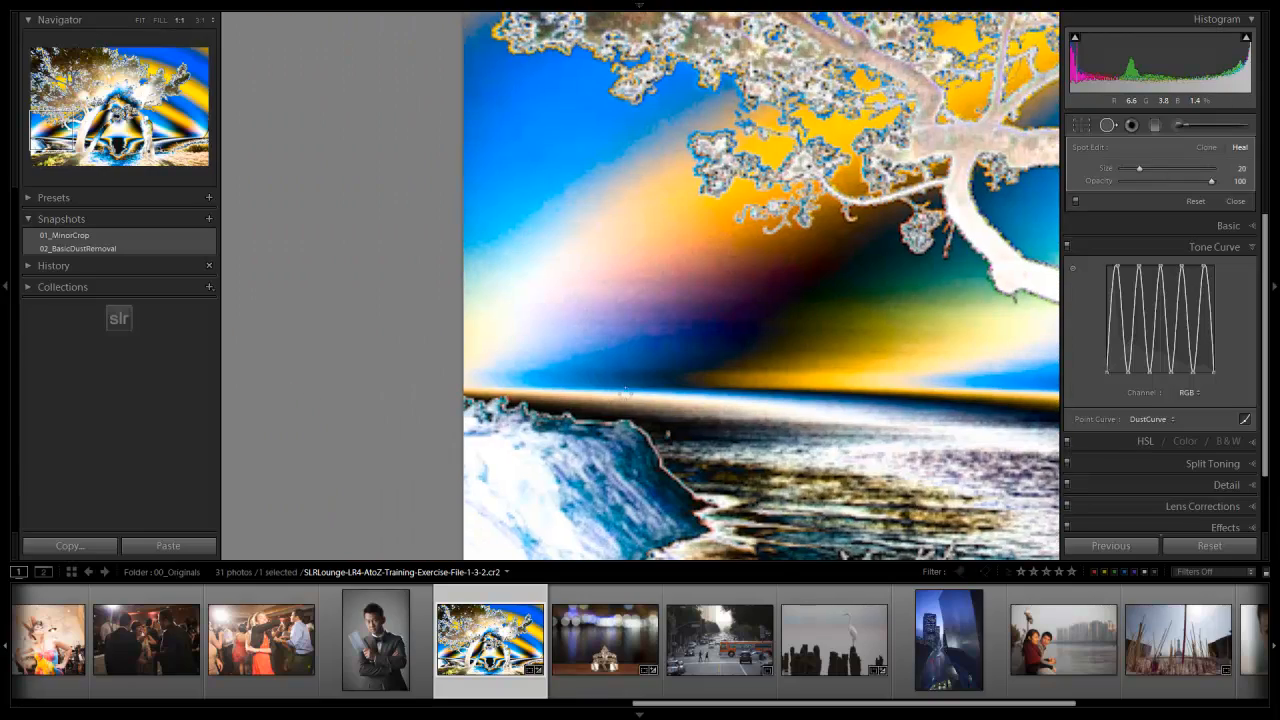
pyautogui.moveTo(681, 382); pyautogui.dragTo(643, 402)
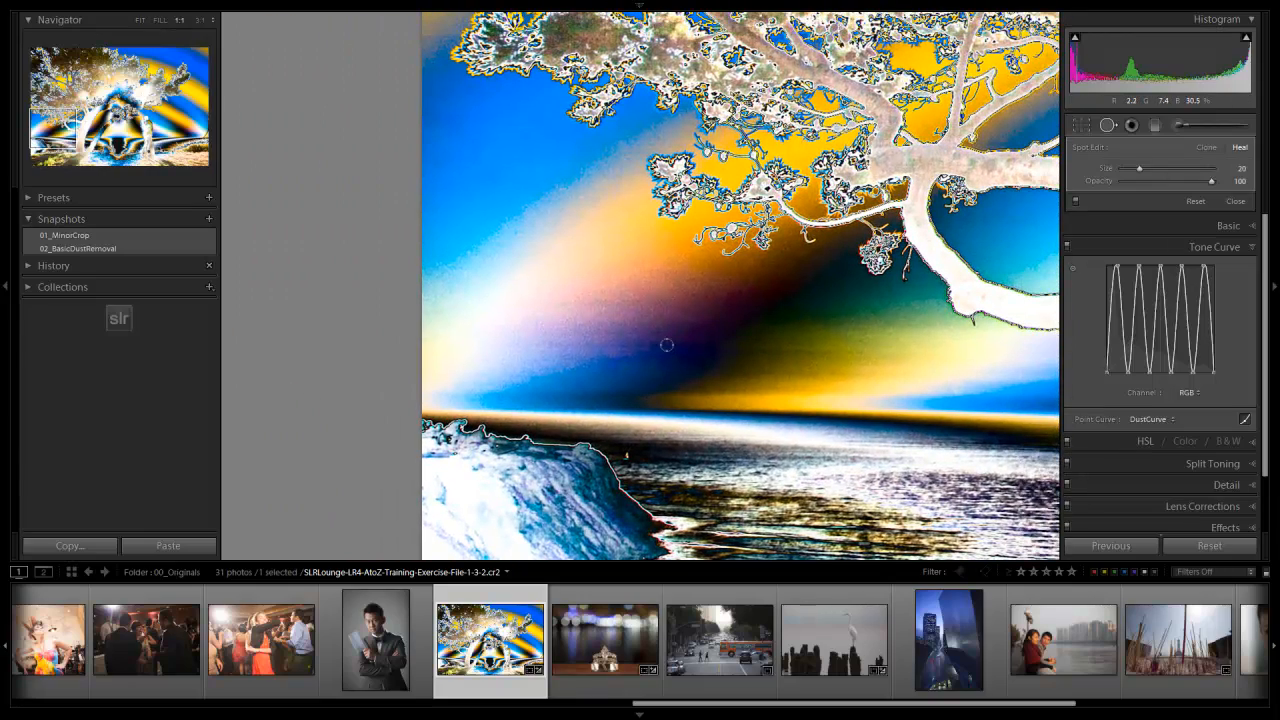
pyautogui.click(690, 278)
pyautogui.click(761, 263)
pyautogui.click(616, 368)
pyautogui.click(626, 457)
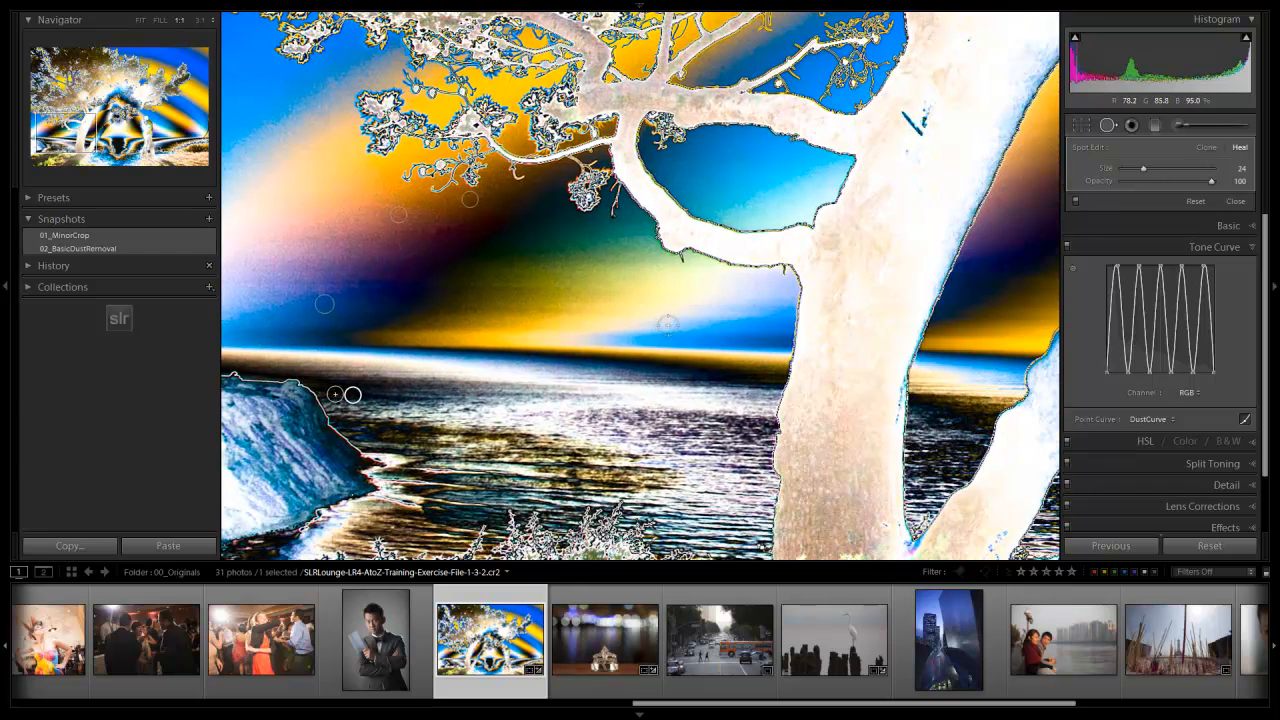
pyautogui.click(666, 324)
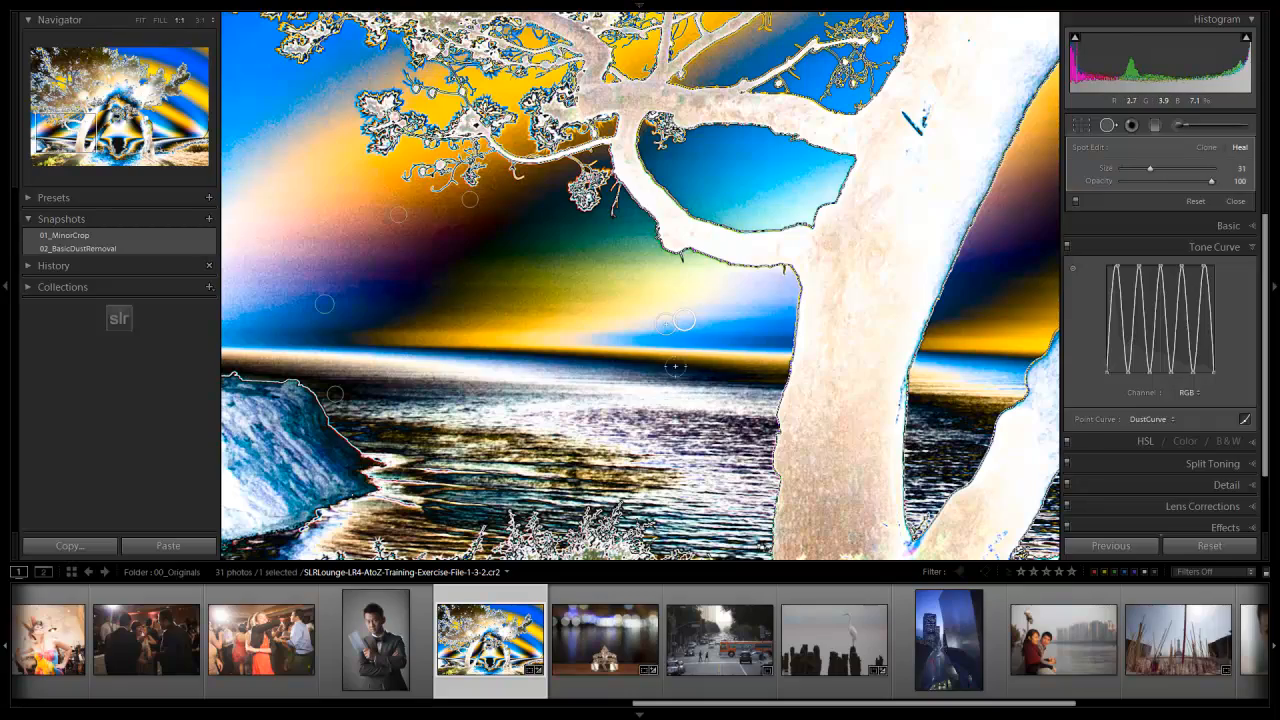
# Set the point curve back to Linear and close the Spot Removal tool
pyautogui.scroll(-3, 730, 318)
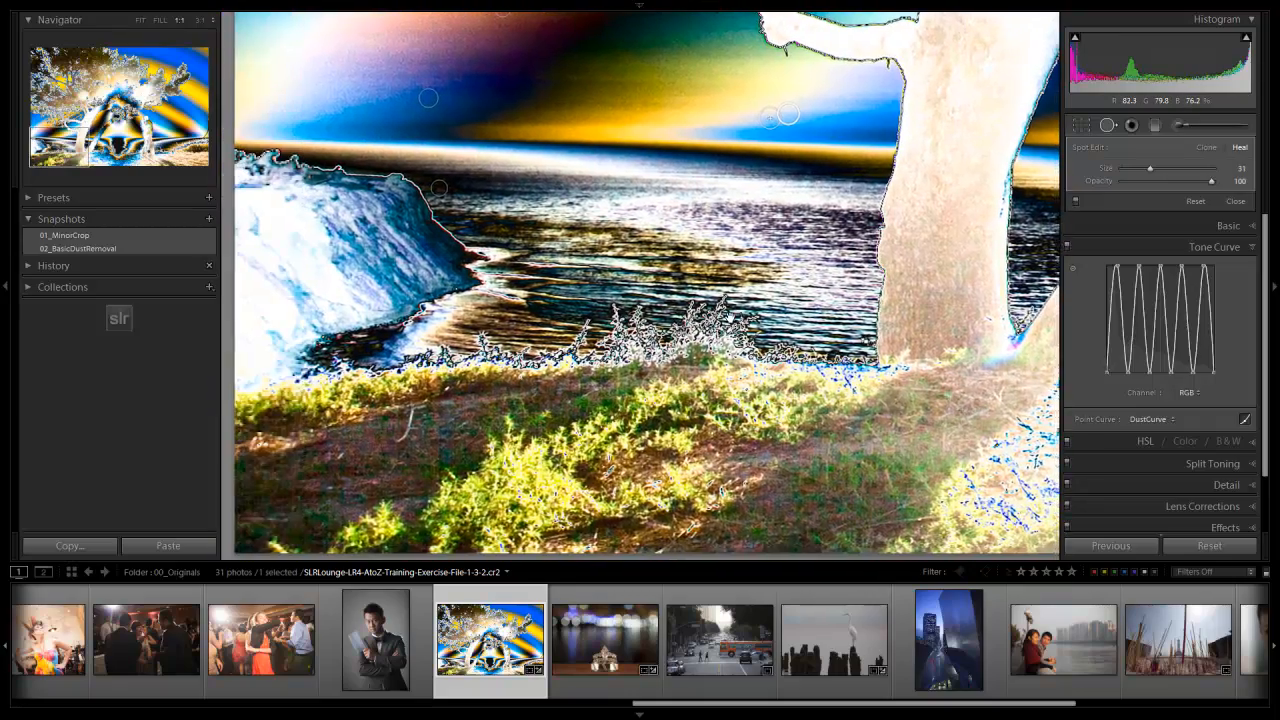
pyautogui.scroll(6, 730, 318)
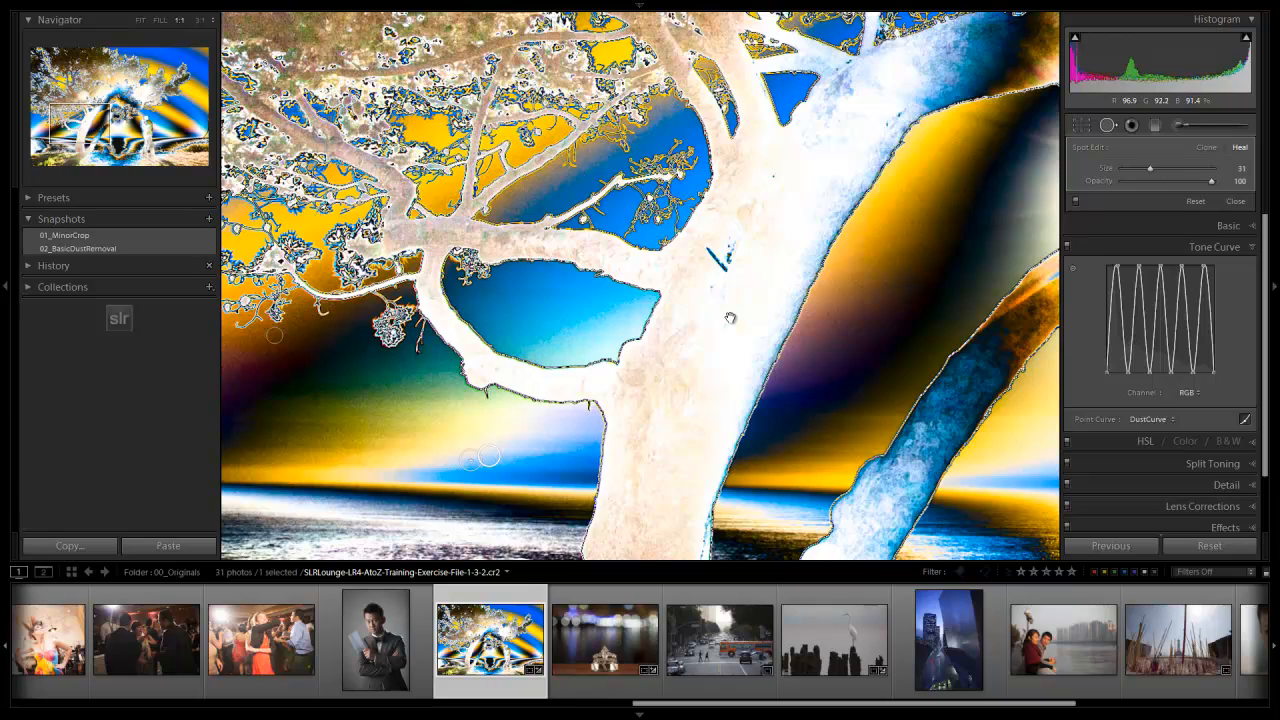
pyautogui.press('z')
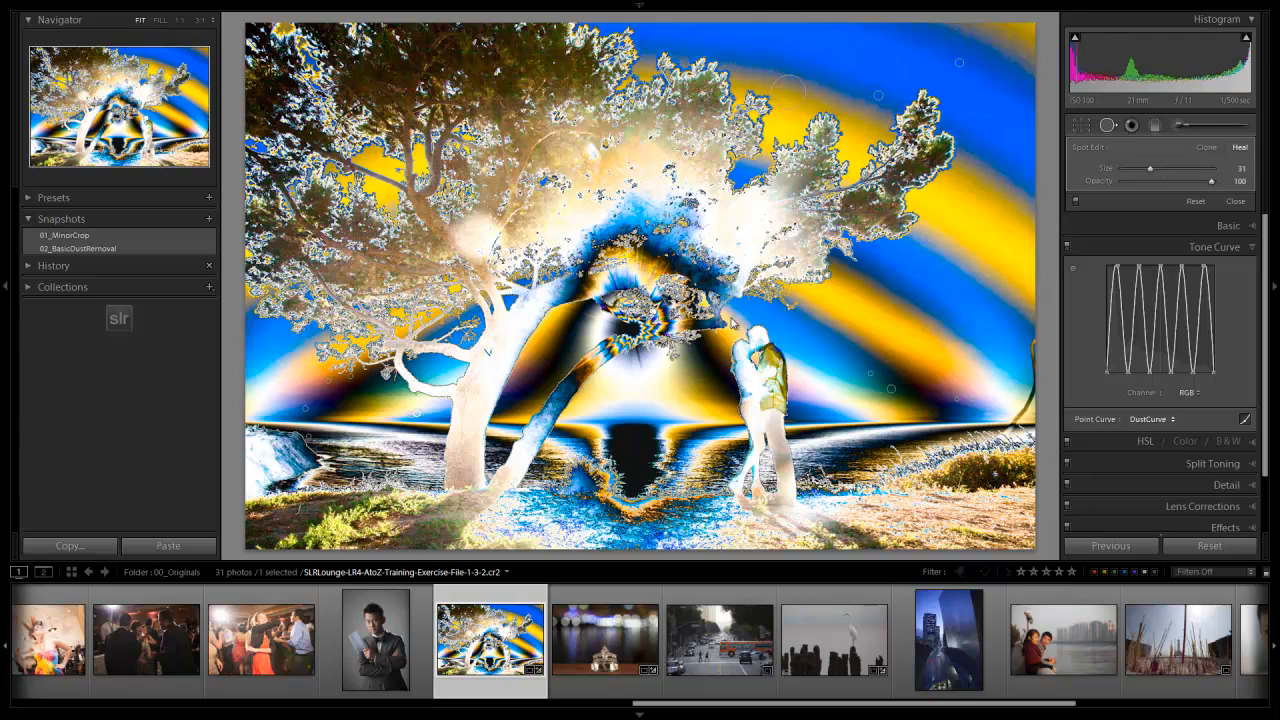
pyautogui.click(1150, 419)
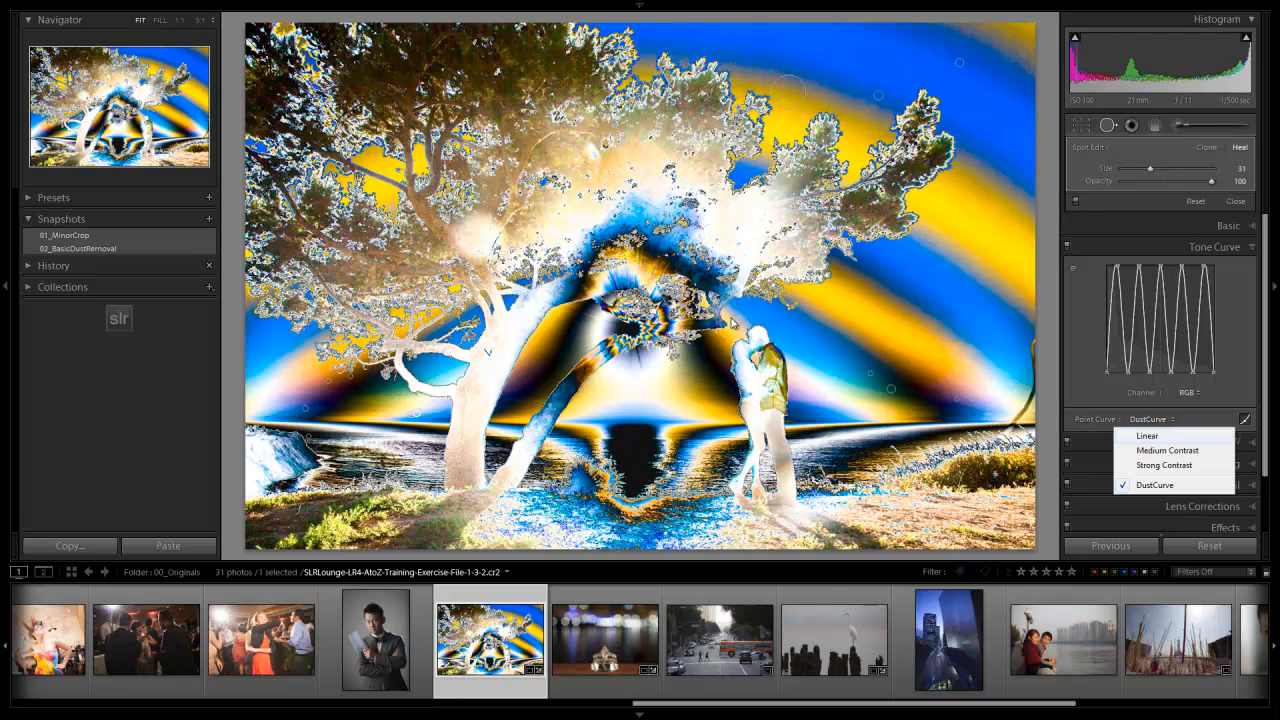
pyautogui.click(1147, 436)
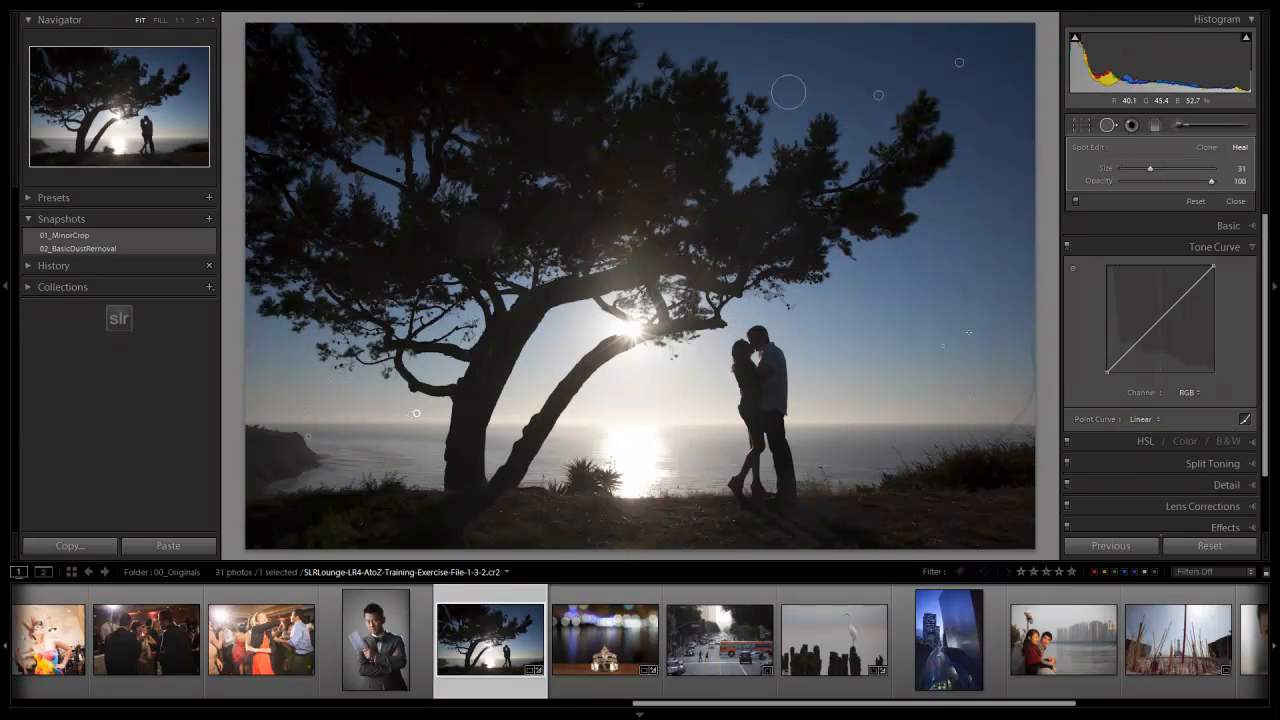
pyautogui.press('q')
# Inspect the sky and horizon near the photo's right edge at 1:1
pyautogui.click(731, 322)
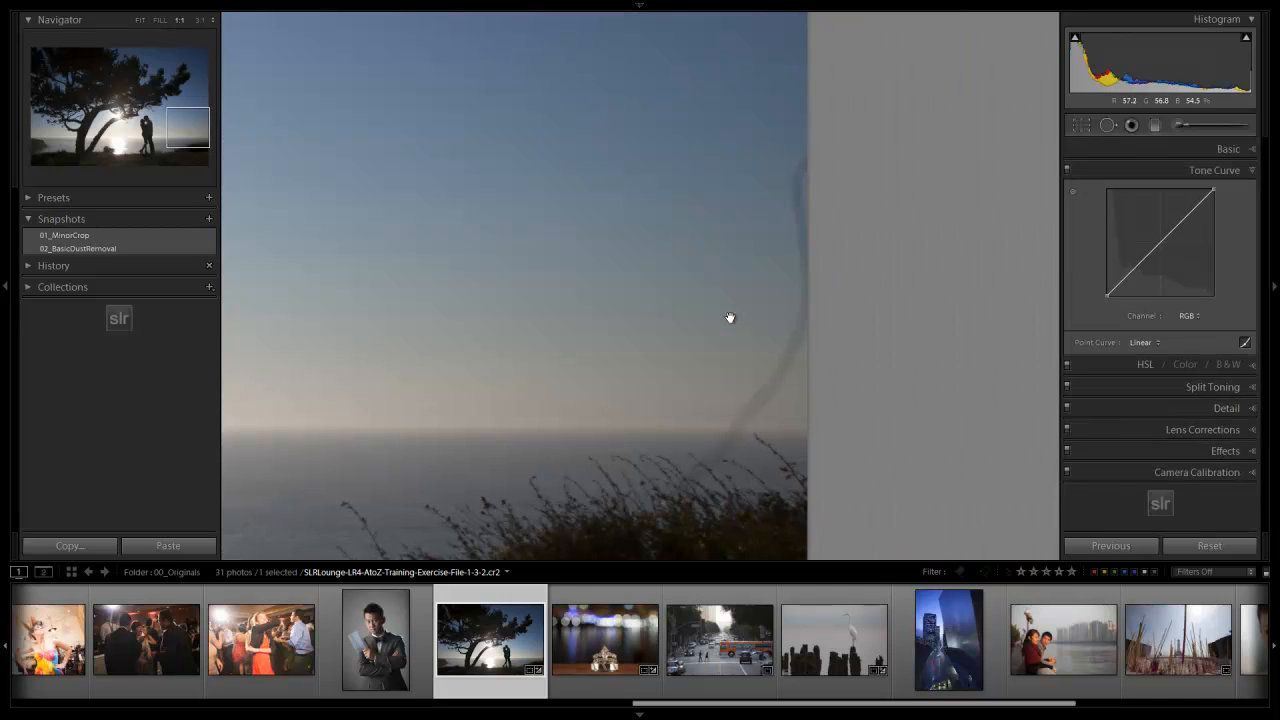
pyautogui.moveTo(730, 319); pyautogui.dragTo(730, 318)
pyautogui.click(730, 318)
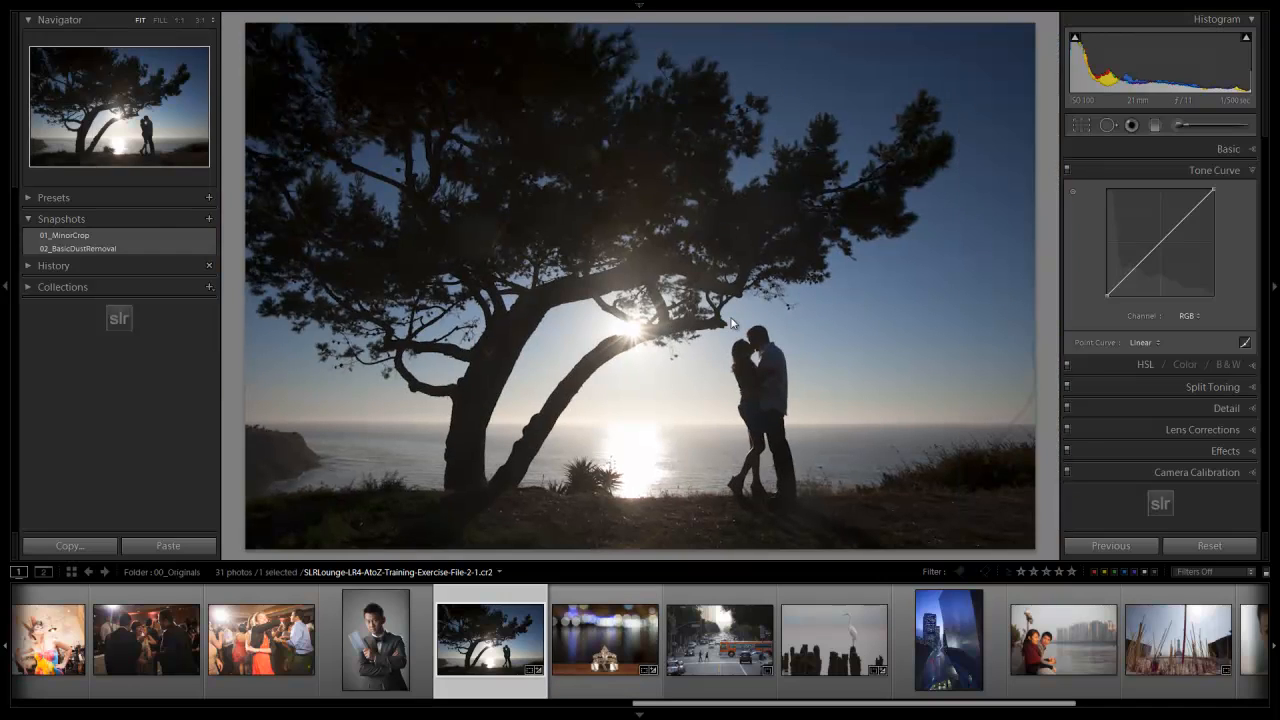
# Go to the wedding rings photo and apply the DustCurve point curve to it
pyautogui.press('Right')
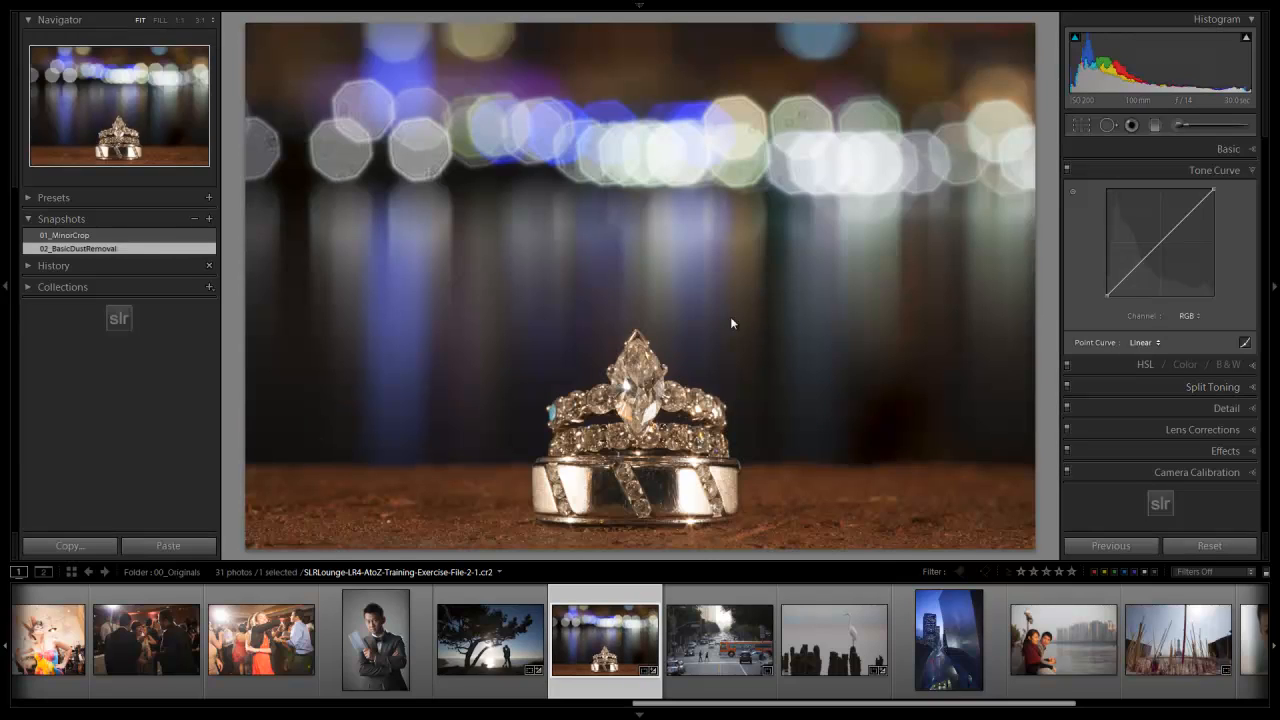
pyautogui.click(1145, 343)
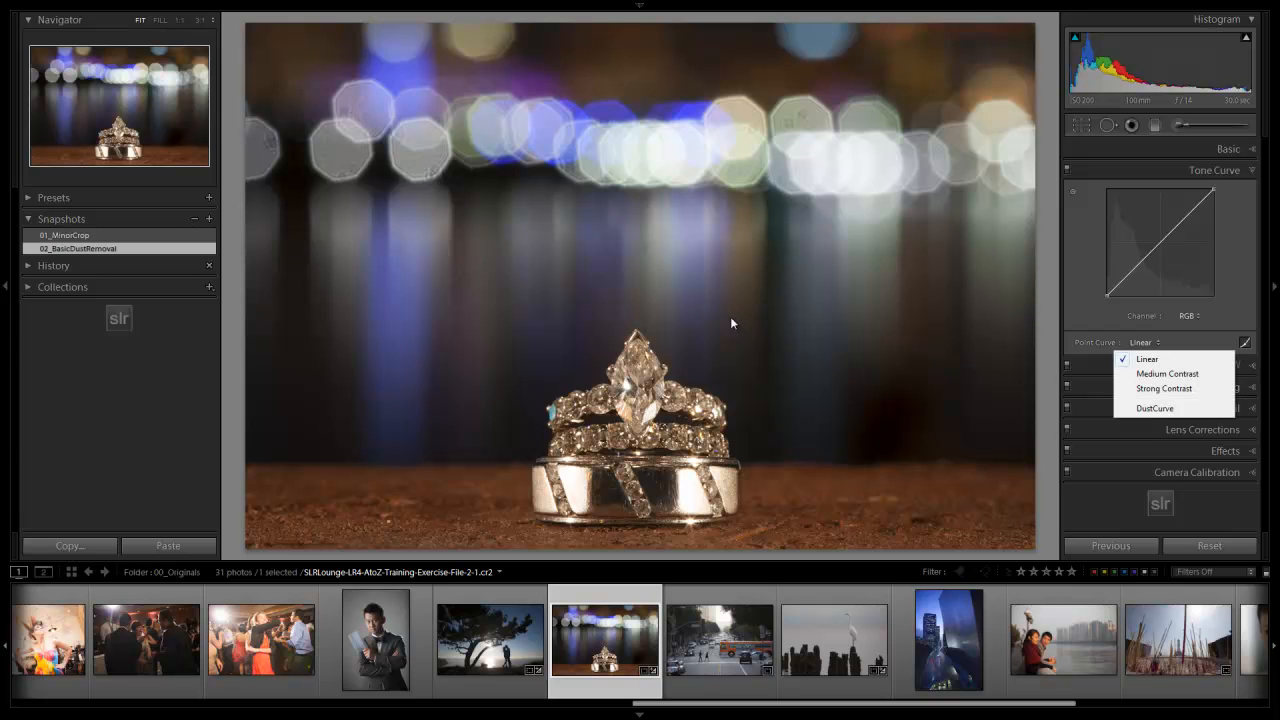
pyautogui.click(1155, 408)
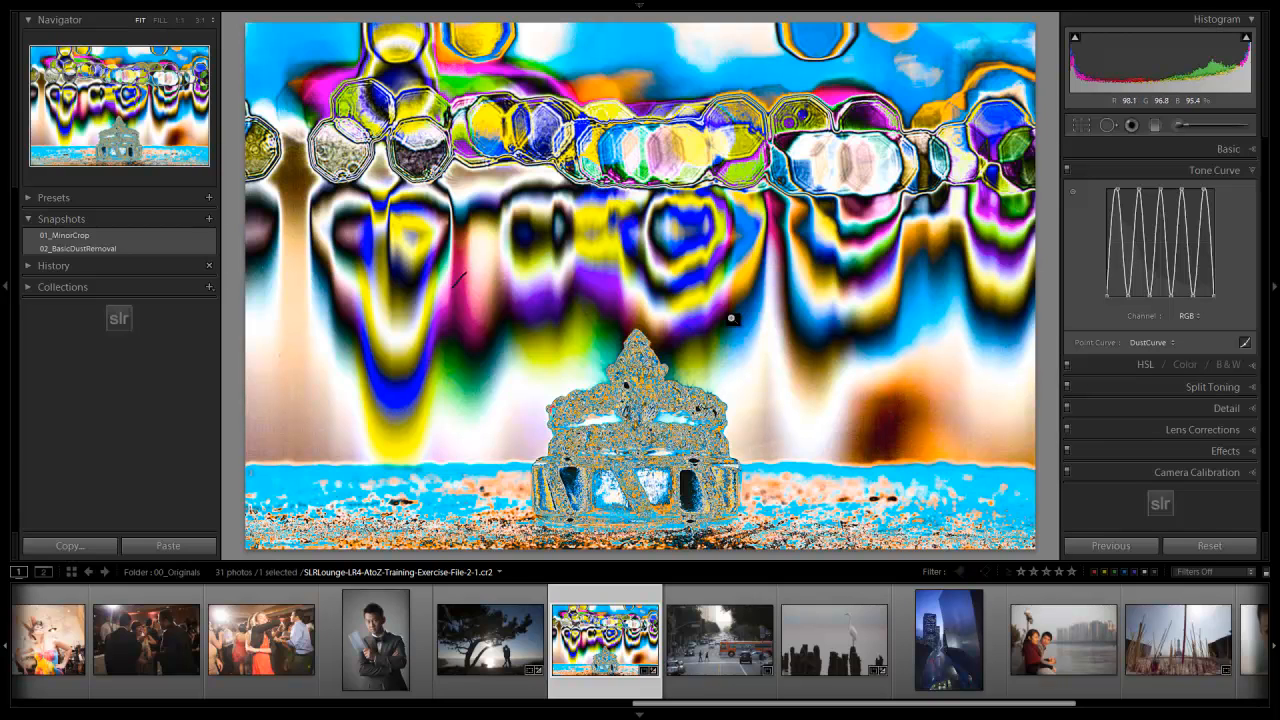
# Activate Spot Removal and heal the dust spot on the pale streak near the photo's left edge with brush size 24
pyautogui.click(731, 318)
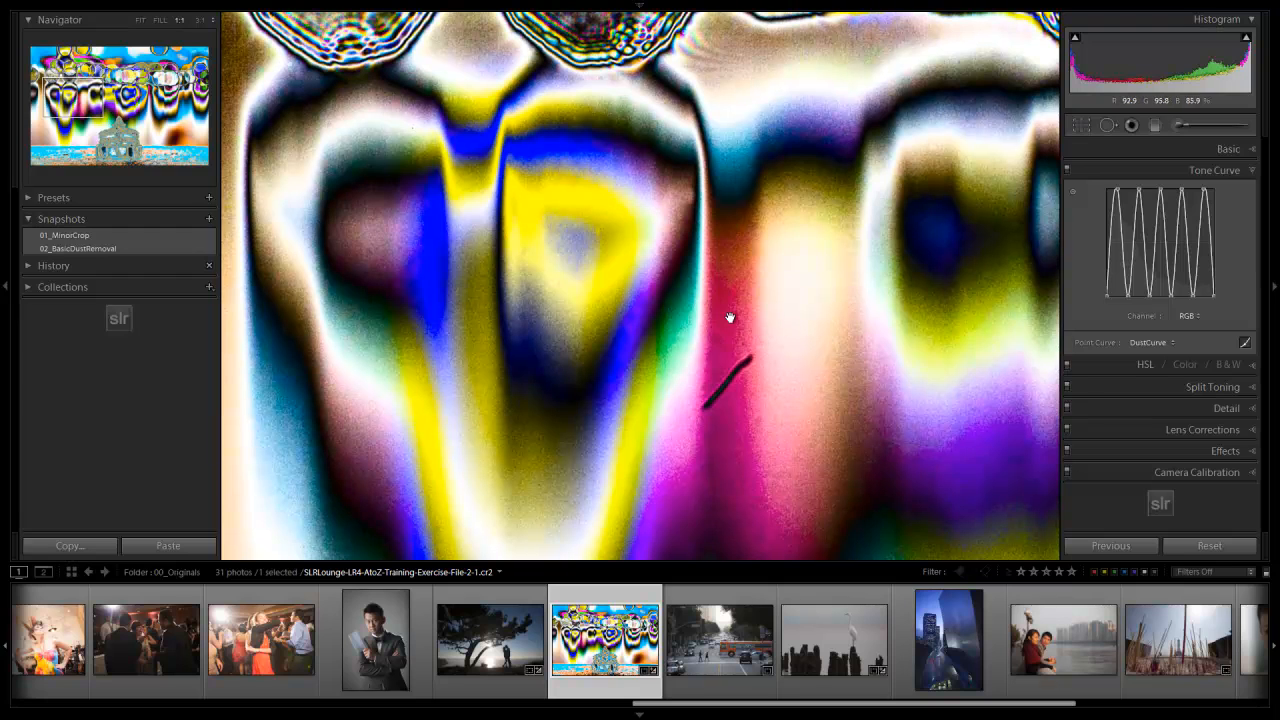
pyautogui.scroll(-5, 730, 318)
pyautogui.hscroll(-3, 730, 318)
pyautogui.scroll(2, 730, 318)
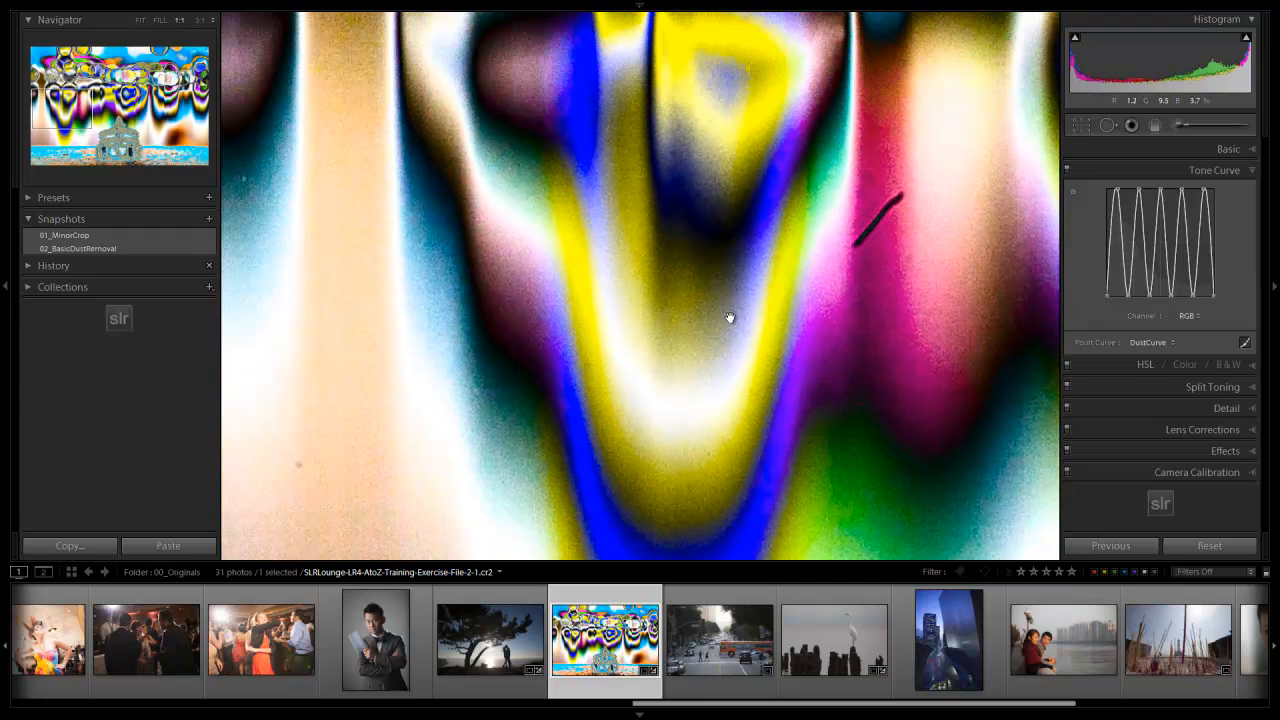
pyautogui.hscroll(-3, 730, 318)
pyautogui.scroll(-2, 730, 318)
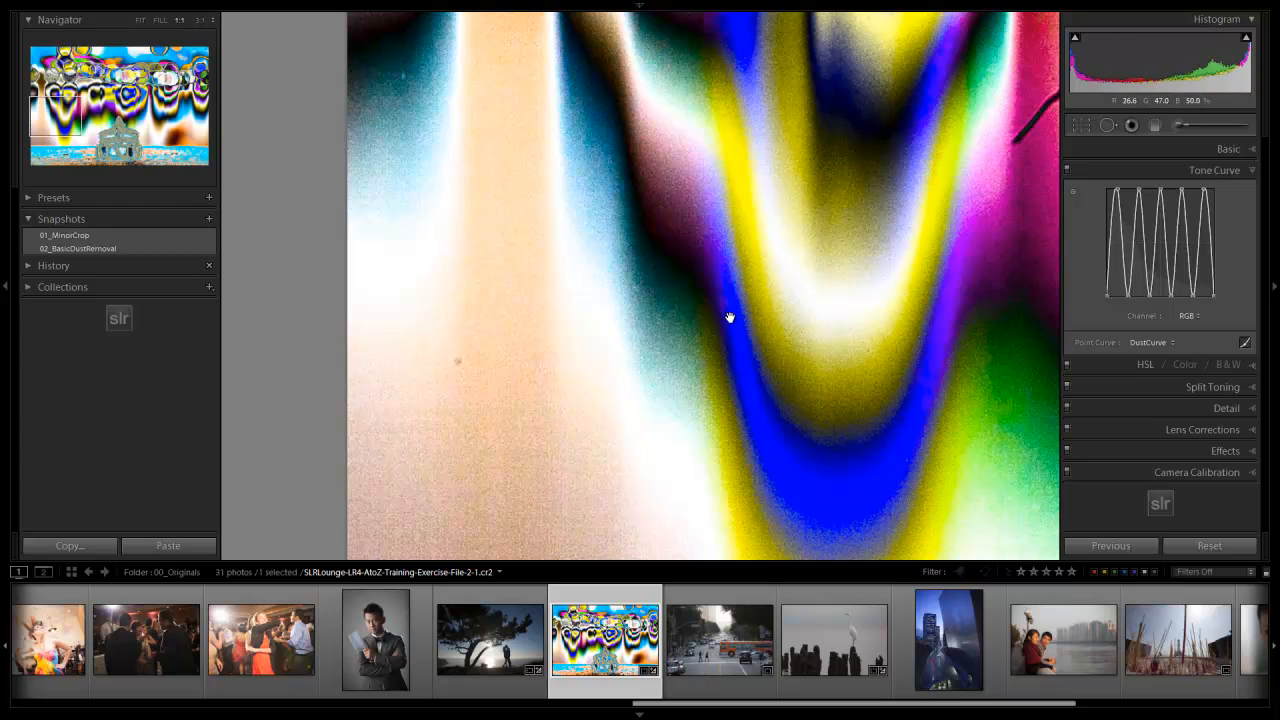
pyautogui.scroll(-3, 730, 318)
pyautogui.hscroll(2, 730, 318)
pyautogui.press('q')
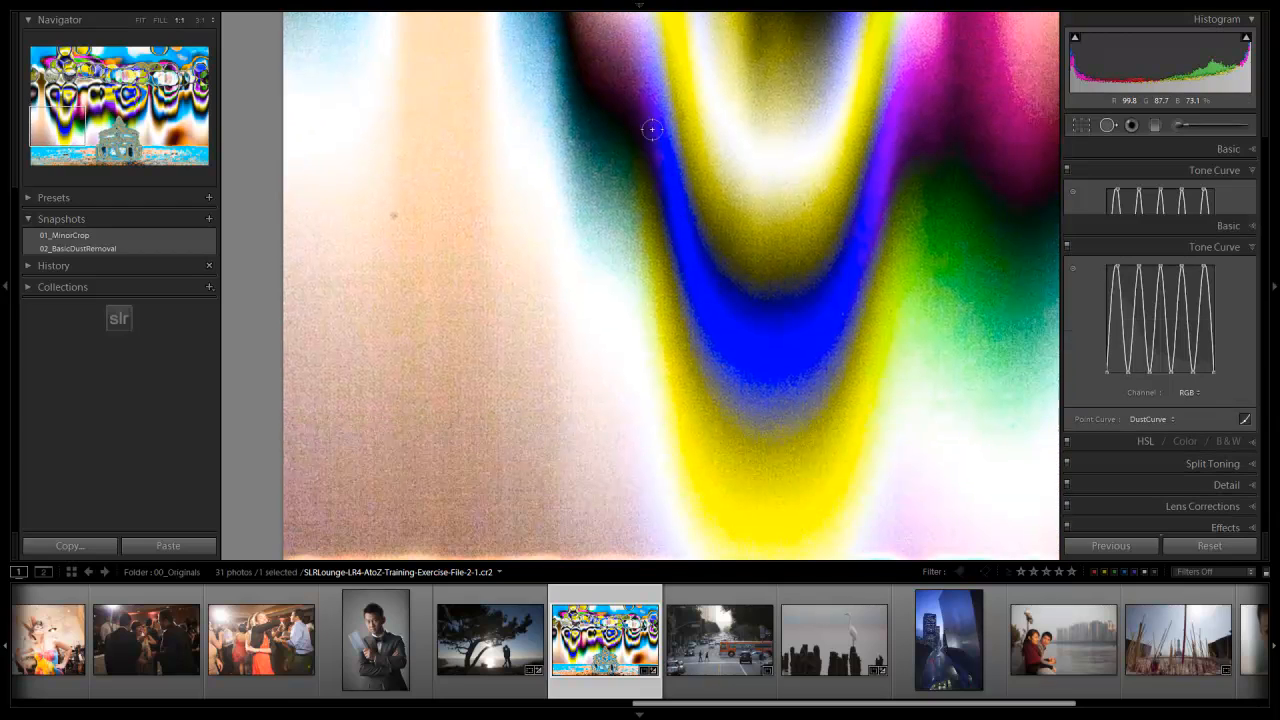
pyautogui.press('[')
# Heal the dust spots in the dark area at the photo's left edge and in the yellow triangular reflection
pyautogui.scroll(4, 730, 318)
pyautogui.hscroll(-1, 730, 318)
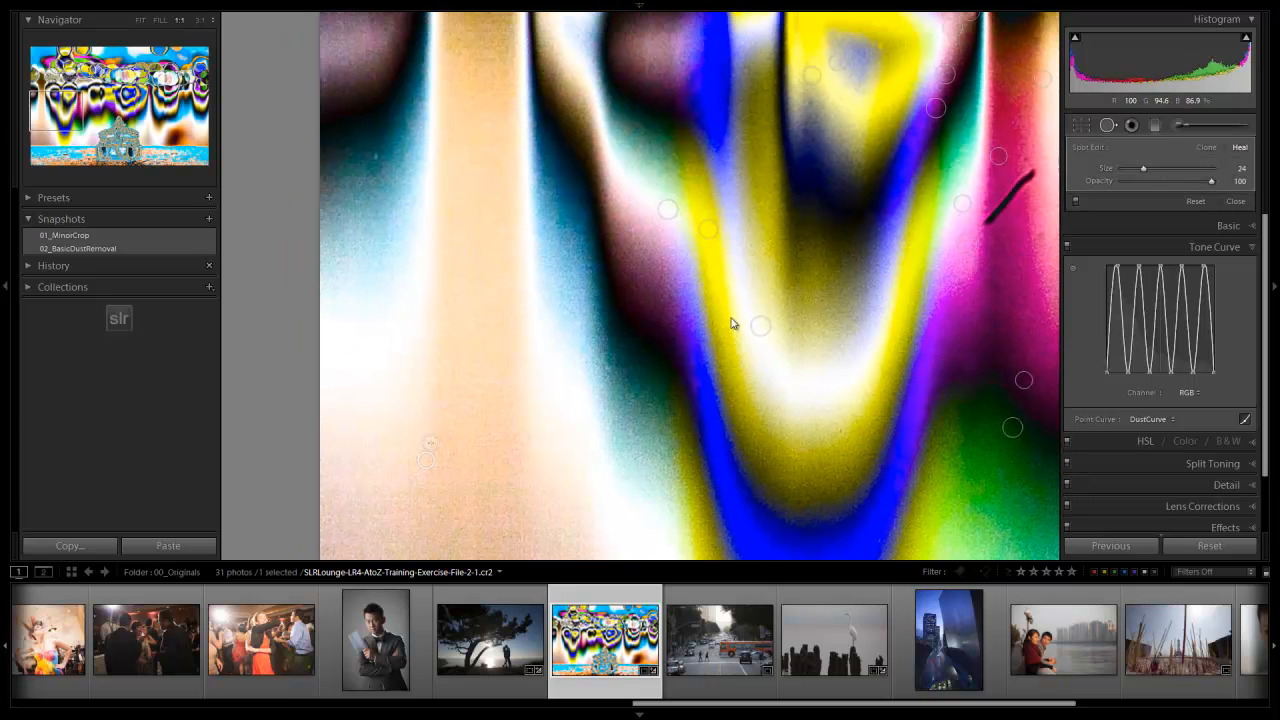
pyautogui.click(375, 158)
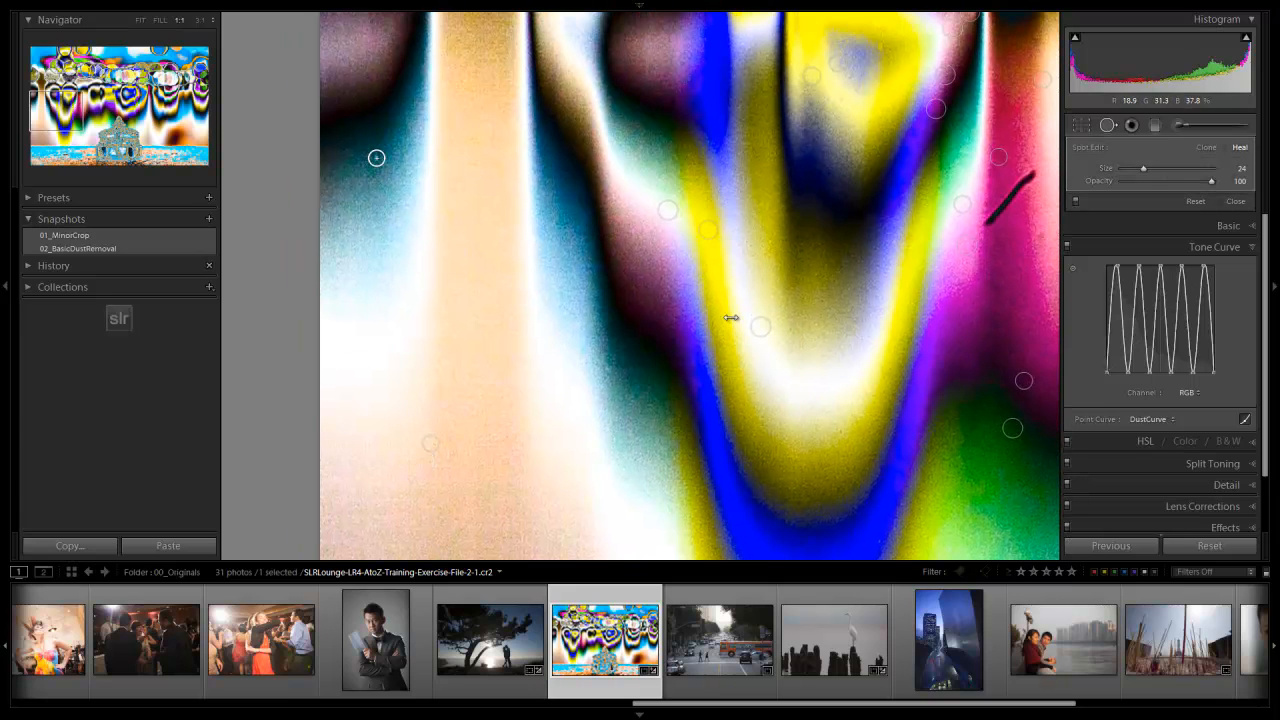
pyautogui.moveTo(382, 141); pyautogui.dragTo(390, 144)
pyautogui.hscroll(5, 730, 318)
pyautogui.scroll(3, 730, 318)
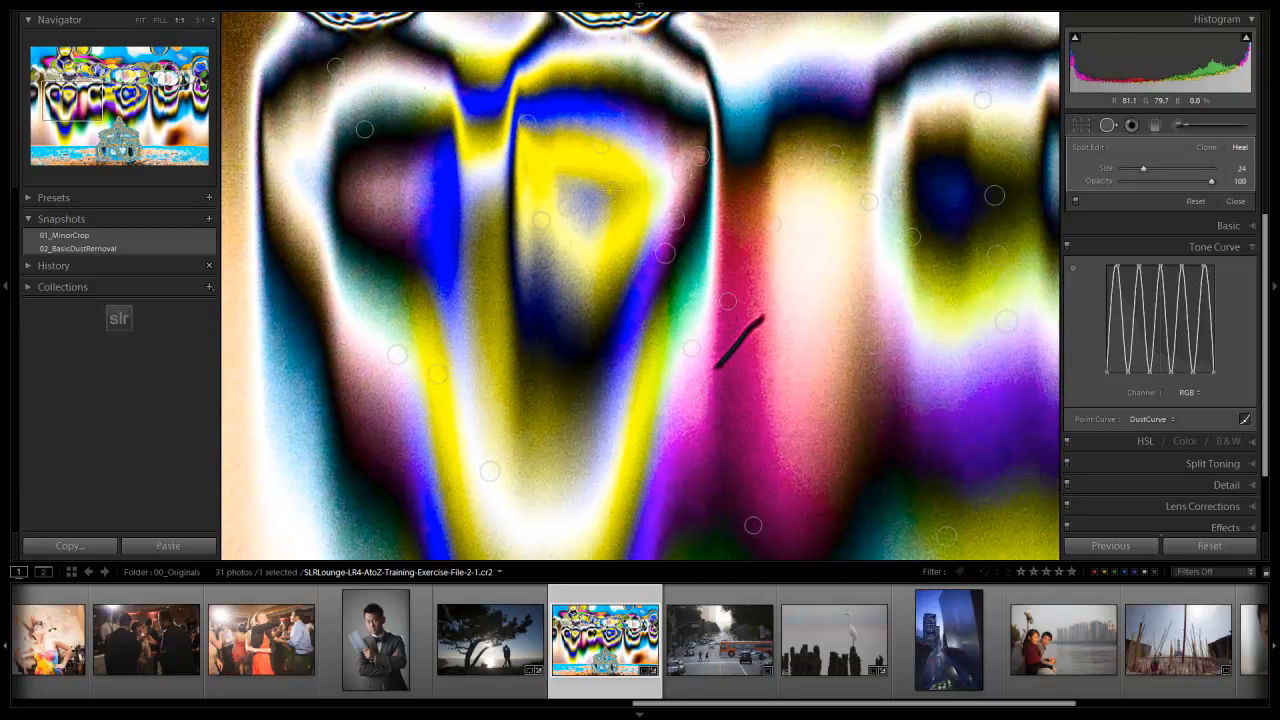
pyautogui.click(610, 189)
# Heal the dust spot in the purple reflection above and left of the rings with brush size 24
pyautogui.hscroll(3, 731, 318)
pyautogui.scroll(-2, 731, 318)
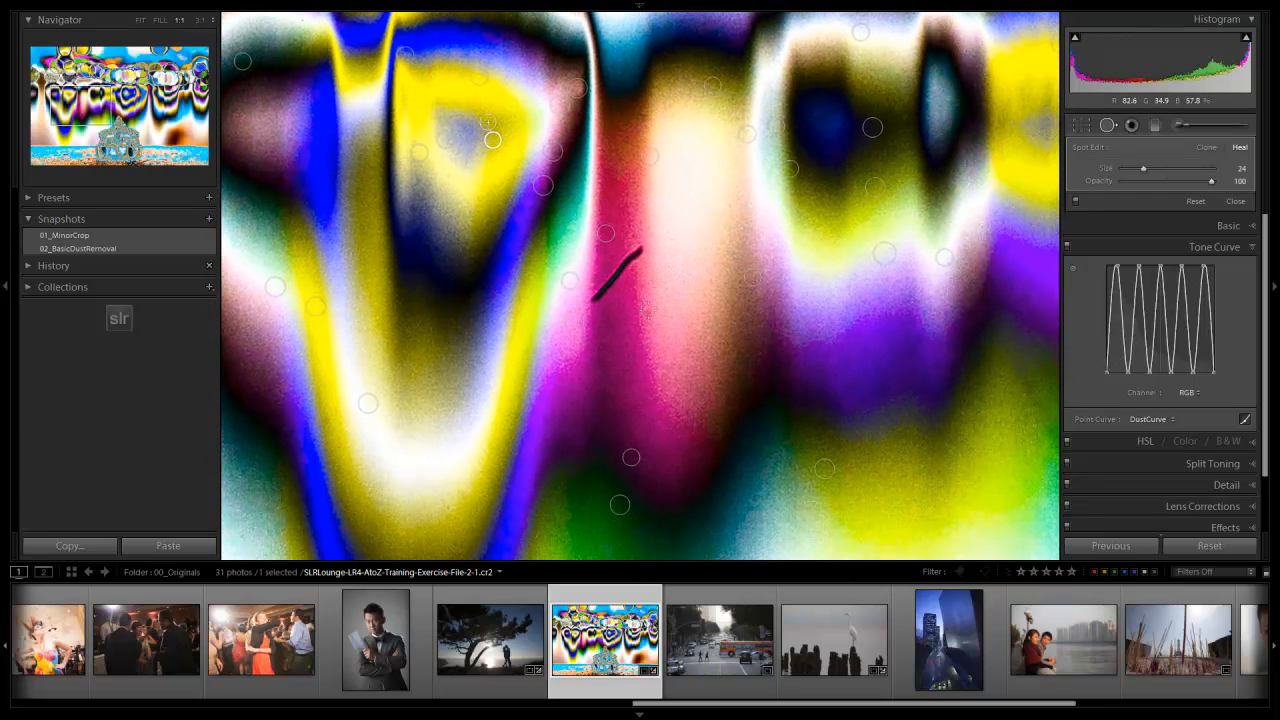
pyautogui.click(648, 311)
pyautogui.hscroll(4, 730, 318)
pyautogui.scroll(-1, 730, 318)
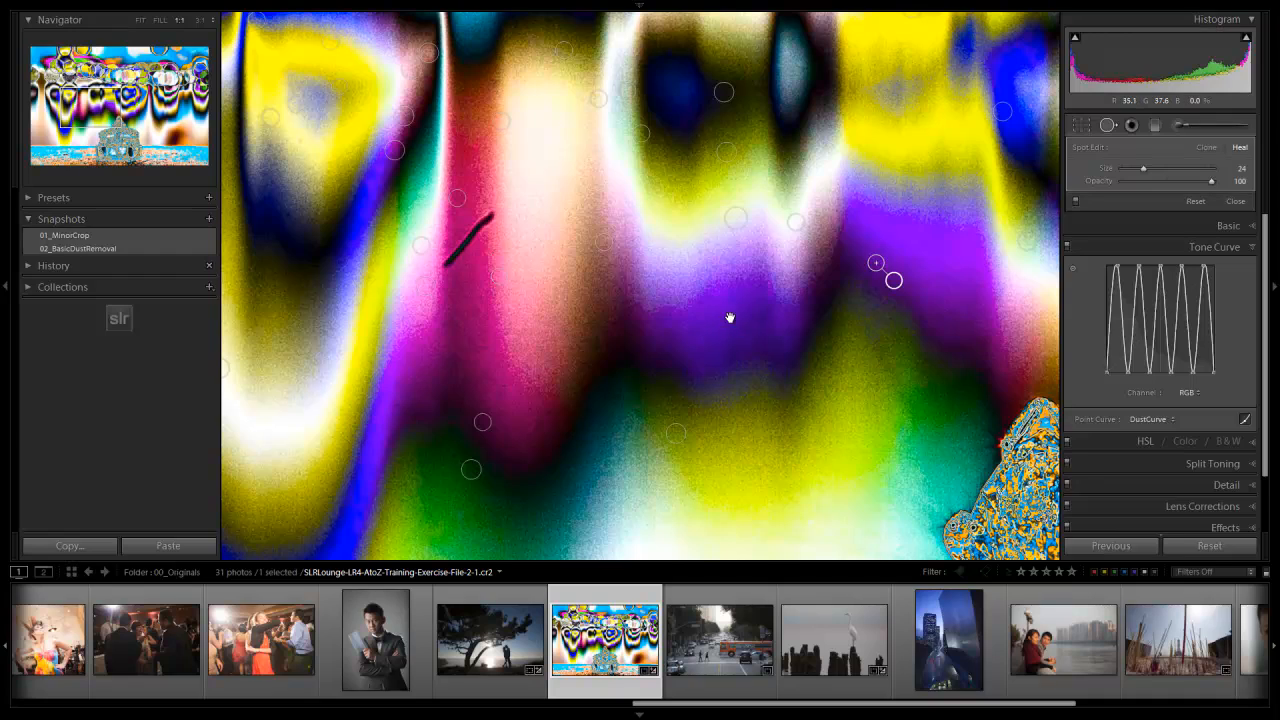
# Check the lower background around the rings and heal the dust spot just right of the diamond's tip with brush size 24
pyautogui.hscroll(3, 730, 318)
pyautogui.scroll(-6, 730, 318)
pyautogui.hscroll(-3, 730, 318)
pyautogui.hscroll(-5, 730, 318)
pyautogui.scroll(-3, 730, 318)
pyautogui.hscroll(6, 730, 318)
pyautogui.hscroll(8, 730, 318)
pyautogui.scroll(3, 730, 318)
pyautogui.hscroll(4, 730, 318)
pyautogui.scroll(6, 730, 318)
pyautogui.scroll(-2, 730, 318)
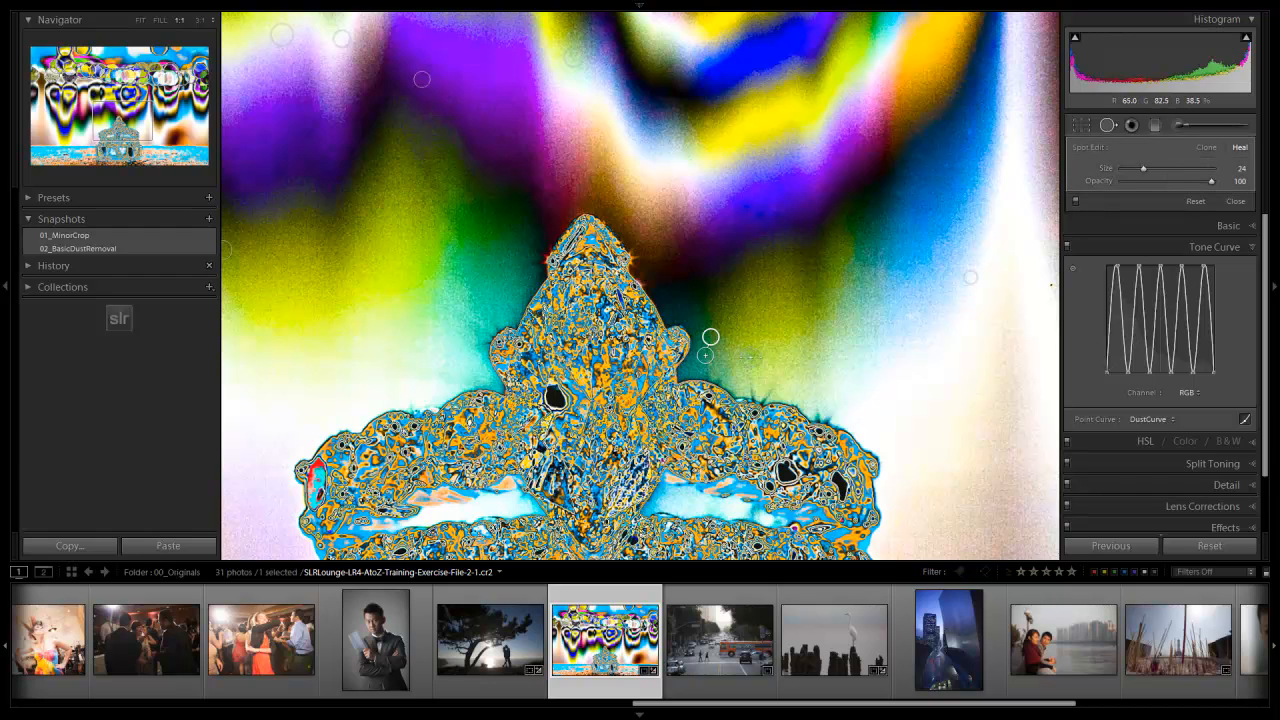
# Heal the dust spots in the round blue reflection above the rings, using brush size 35
pyautogui.scroll(3, 731, 322)
pyautogui.scroll(5, 731, 318)
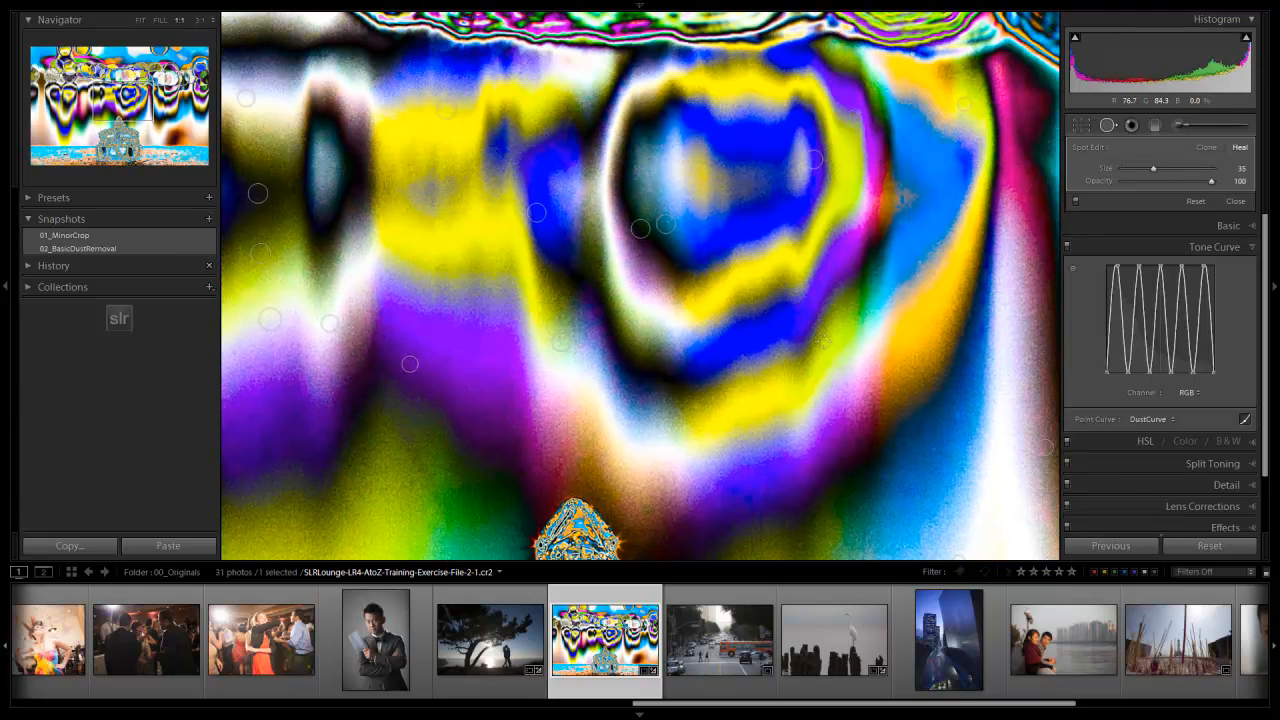
pyautogui.scroll(-4, 826, 327)
pyautogui.scroll(8, 730, 319)
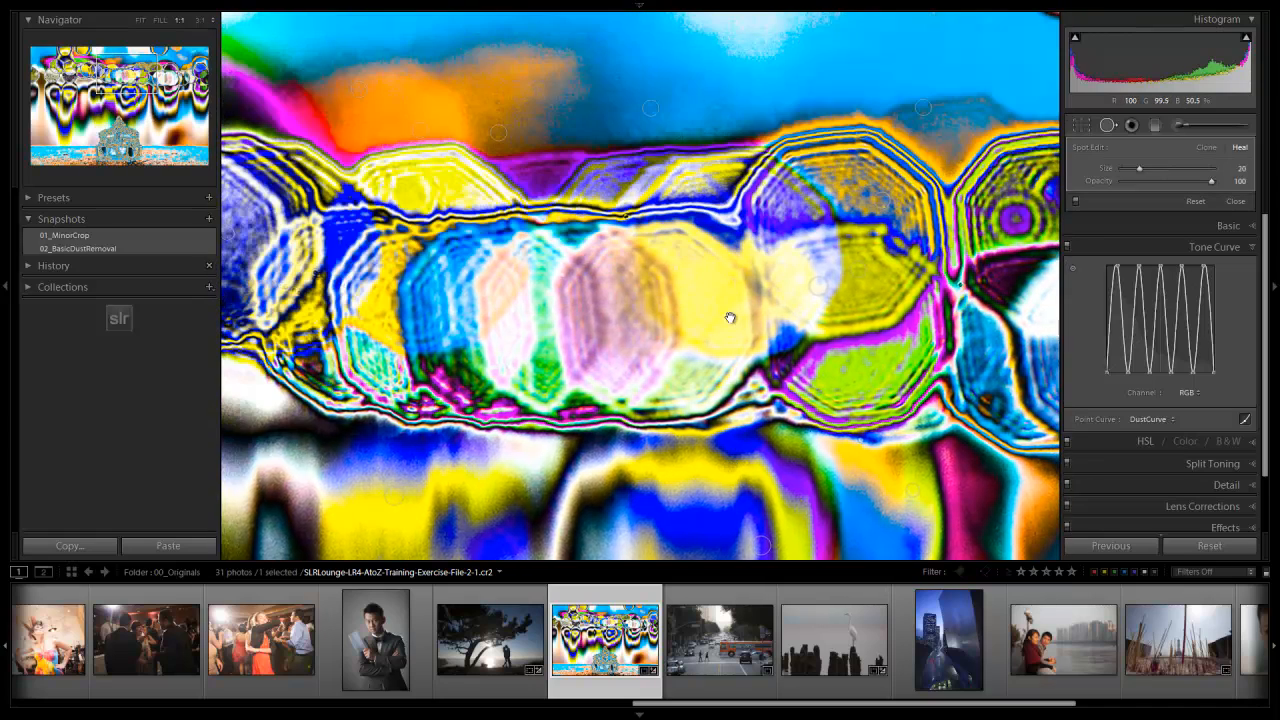
# Heal the dust spots in the blue background above the bokeh lights with brush sizes 20 and 24
pyautogui.scroll(4, 730, 317)
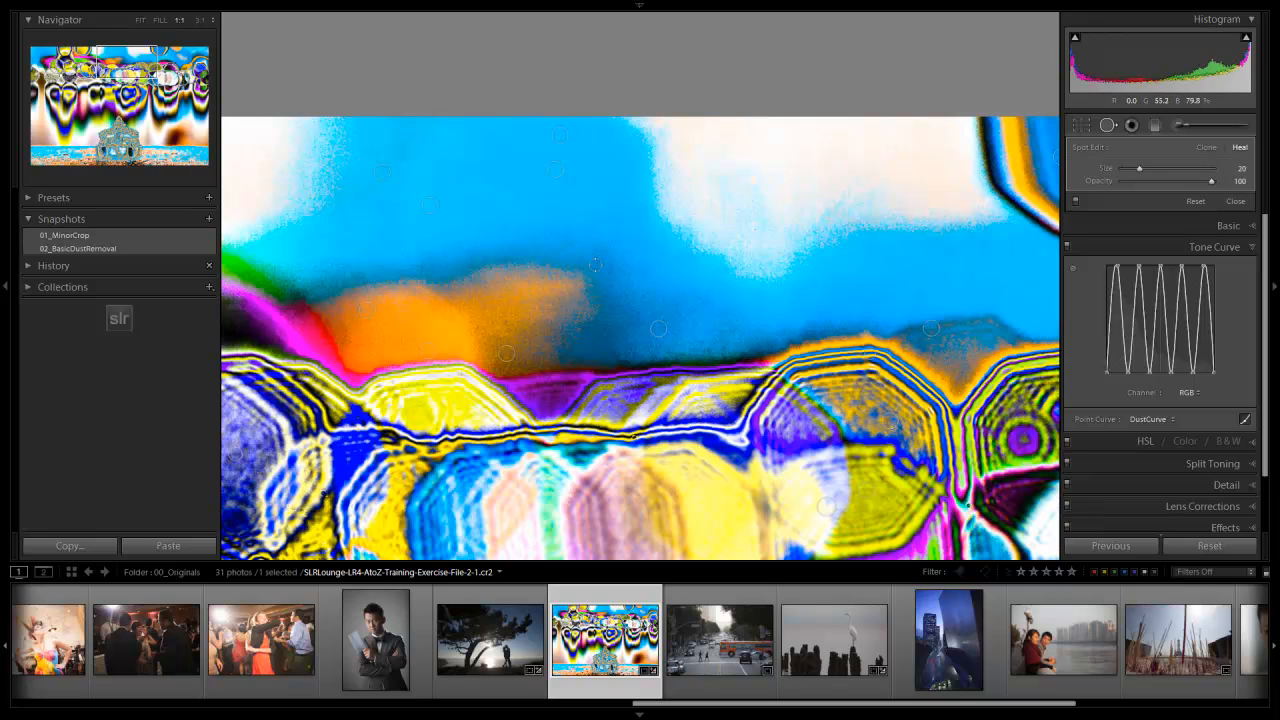
pyautogui.scroll(2, 597, 243)
pyautogui.hscroll(6, 730, 317)
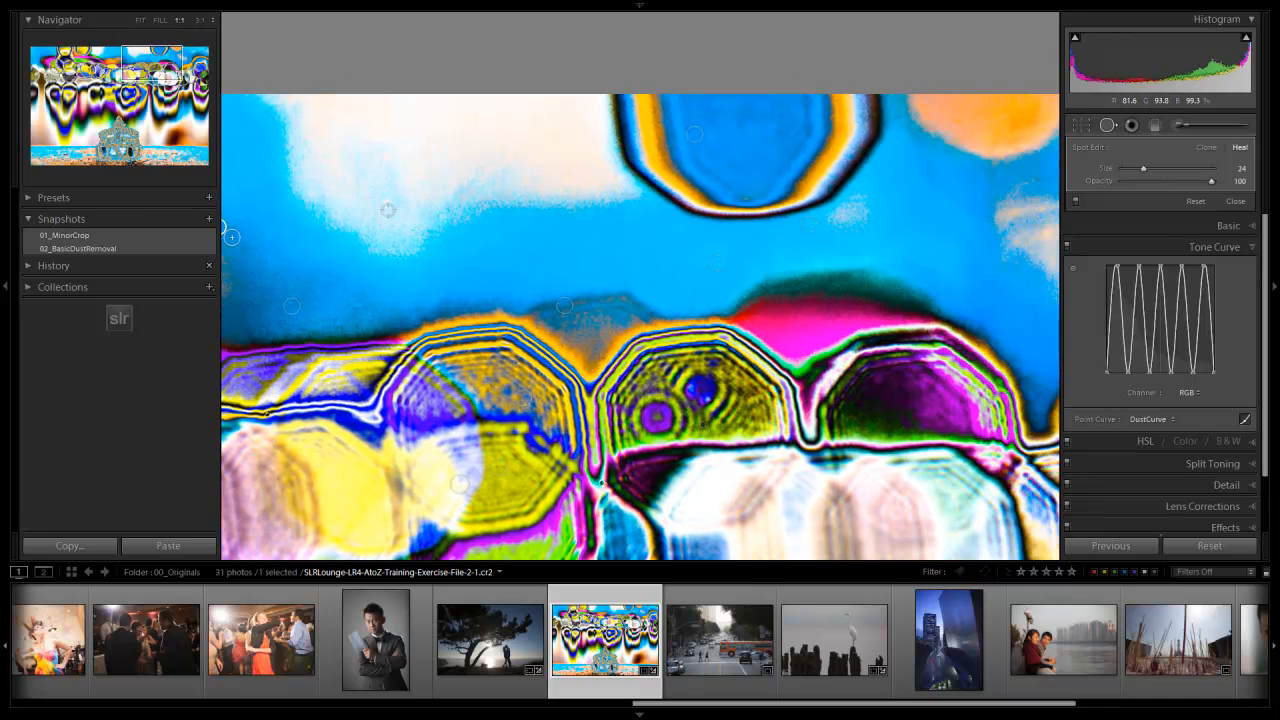
pyautogui.hscroll(4, 730, 318)
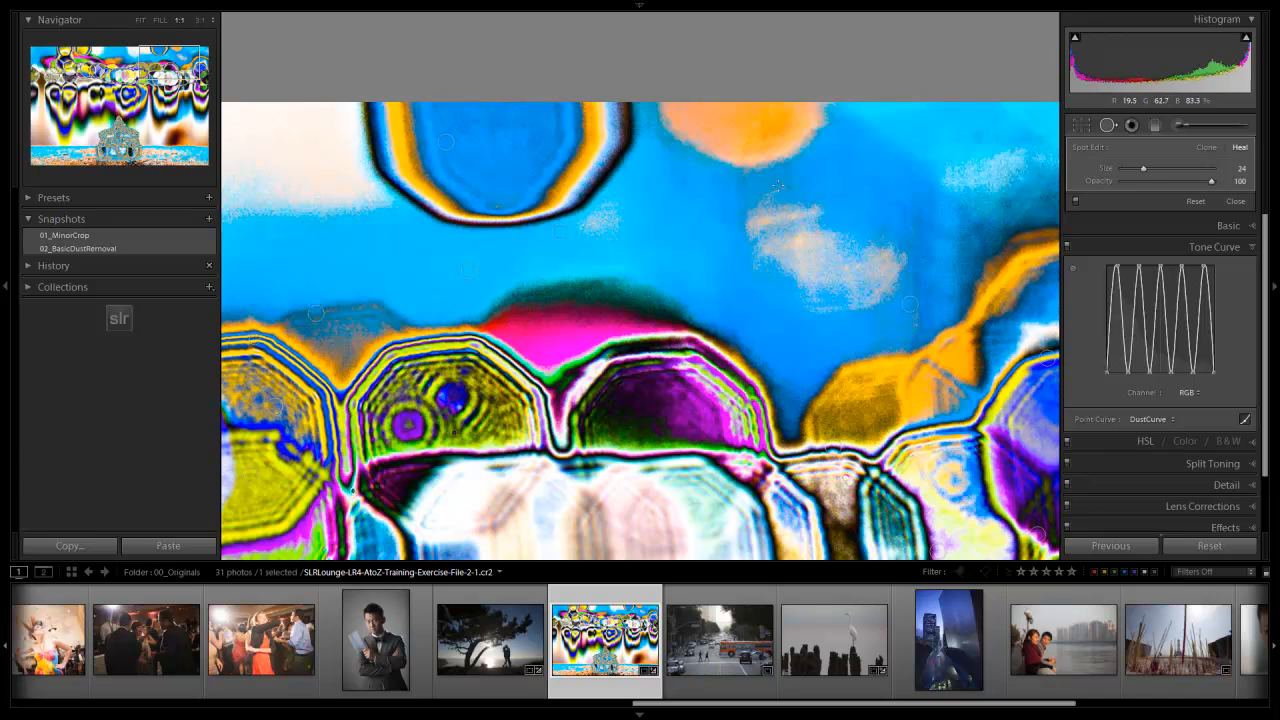
pyautogui.click(797, 185)
# Heal the dust spots in the orange and white reflections on the photo's right side with brush size 16
pyautogui.hscroll(4, 730, 318)
pyautogui.scroll(-5, 730, 318)
pyautogui.scroll(-6, 730, 318)
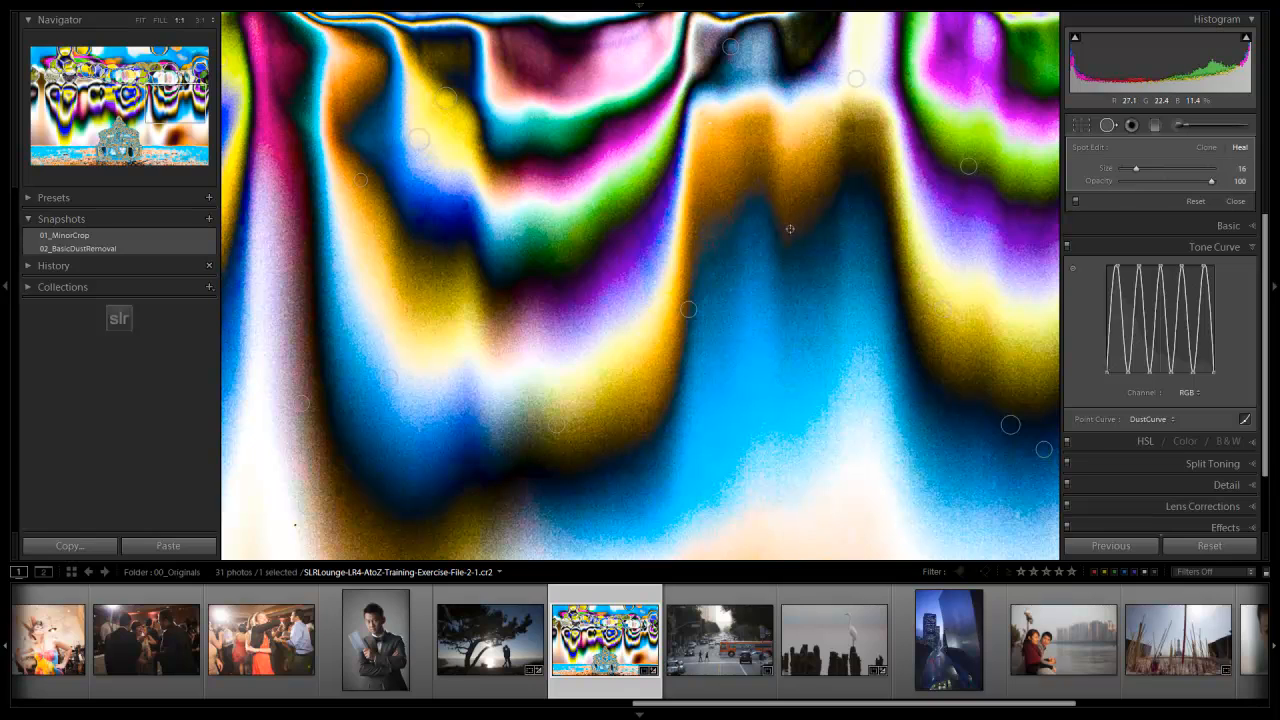
pyautogui.click(790, 229)
pyautogui.hotkey('ctrl', 'z')
pyautogui.press('pagedown')
pyautogui.press('pagedown')
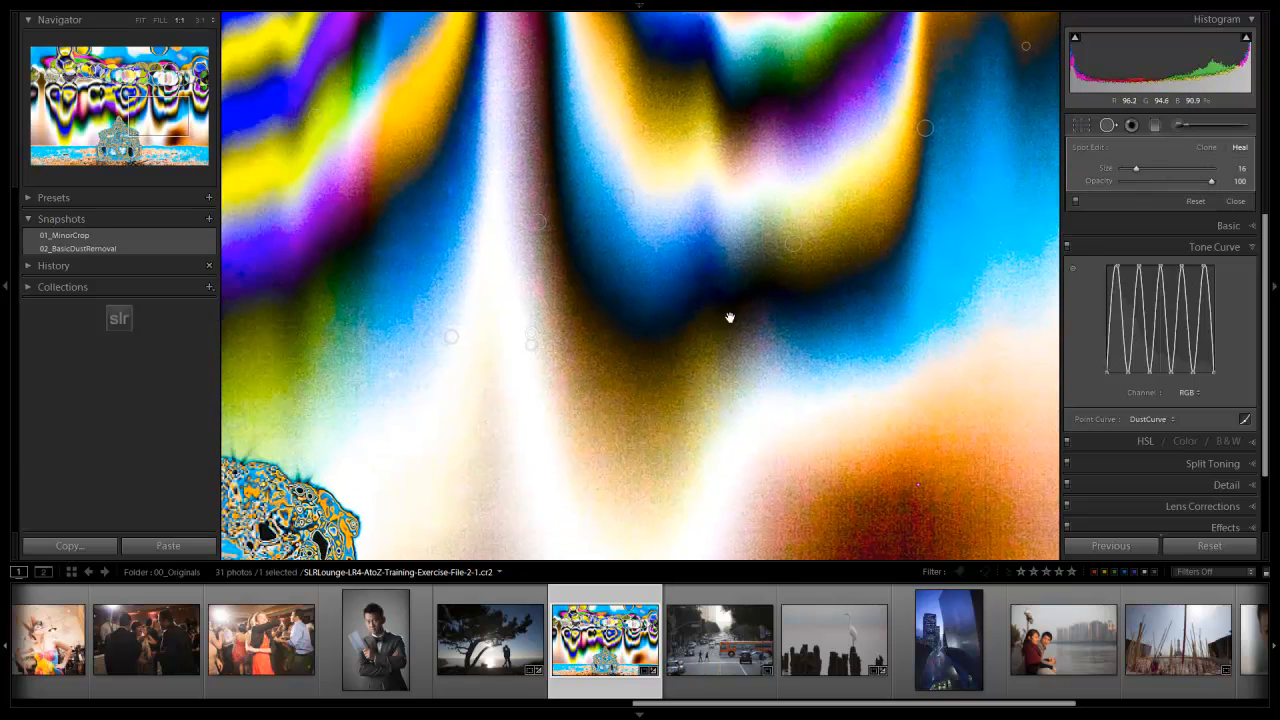
pyautogui.press('pagedown')
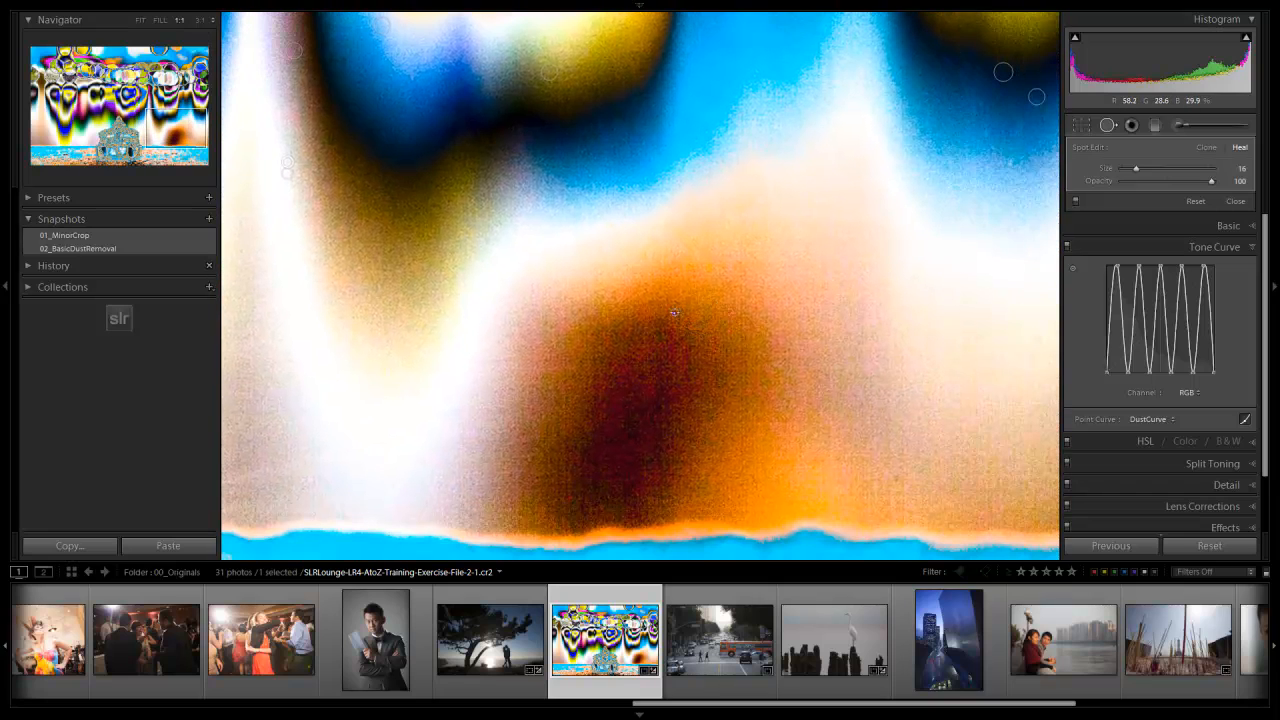
# Heal the dust spots in the dark orange patch and to its right above the table edge, with brush sizes 12 and 24
pyautogui.press('[')
pyautogui.click(666, 313)
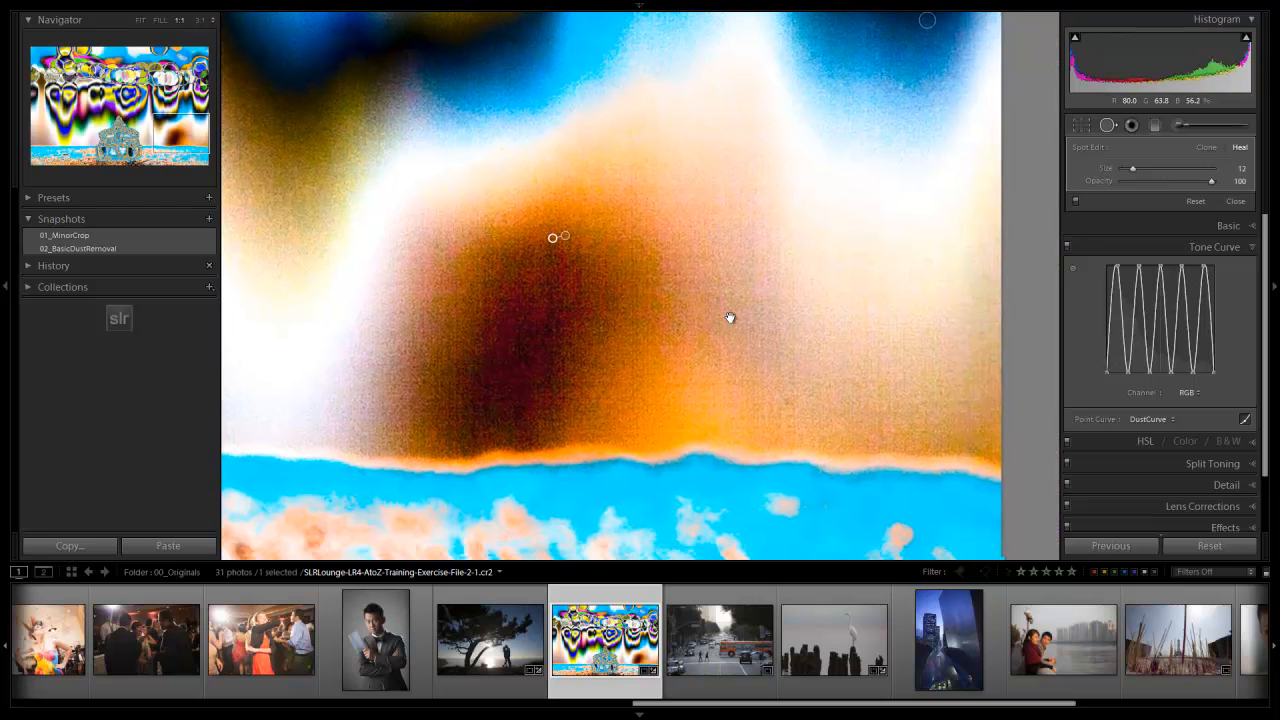
pyautogui.moveTo(730, 318); pyautogui.dragTo(662, 216)
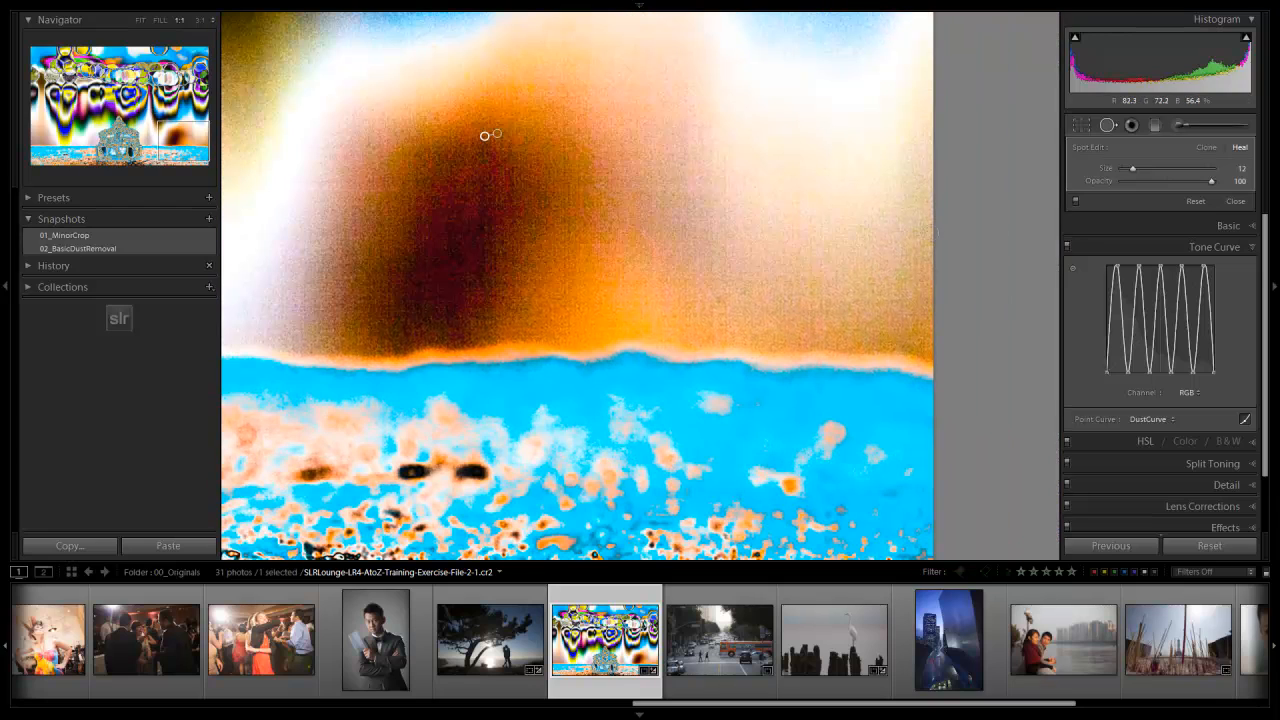
pyautogui.press('Escape')
pyautogui.scroll(-5, 729, 316)
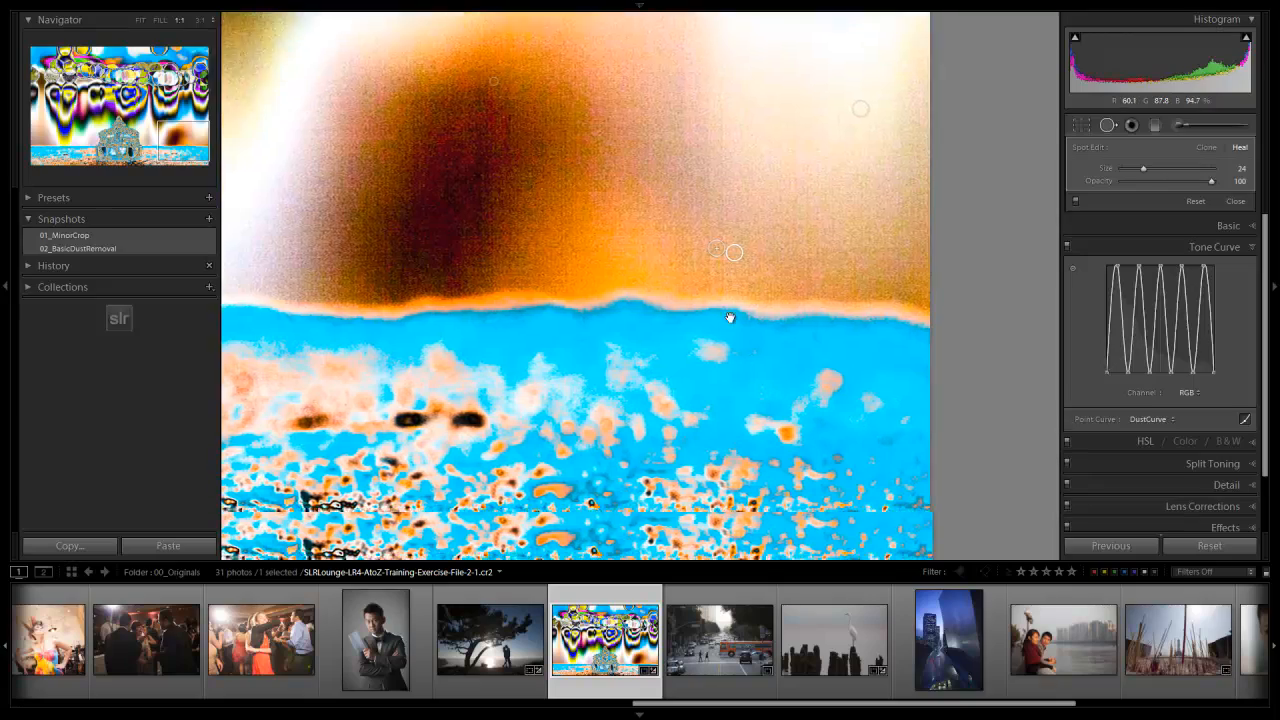
# Heal the remaining dust spots in the blue and yellow reflections right of and above the rings with brush size 20
pyautogui.scroll(5, 730, 317)
pyautogui.hscroll(-4, 730, 317)
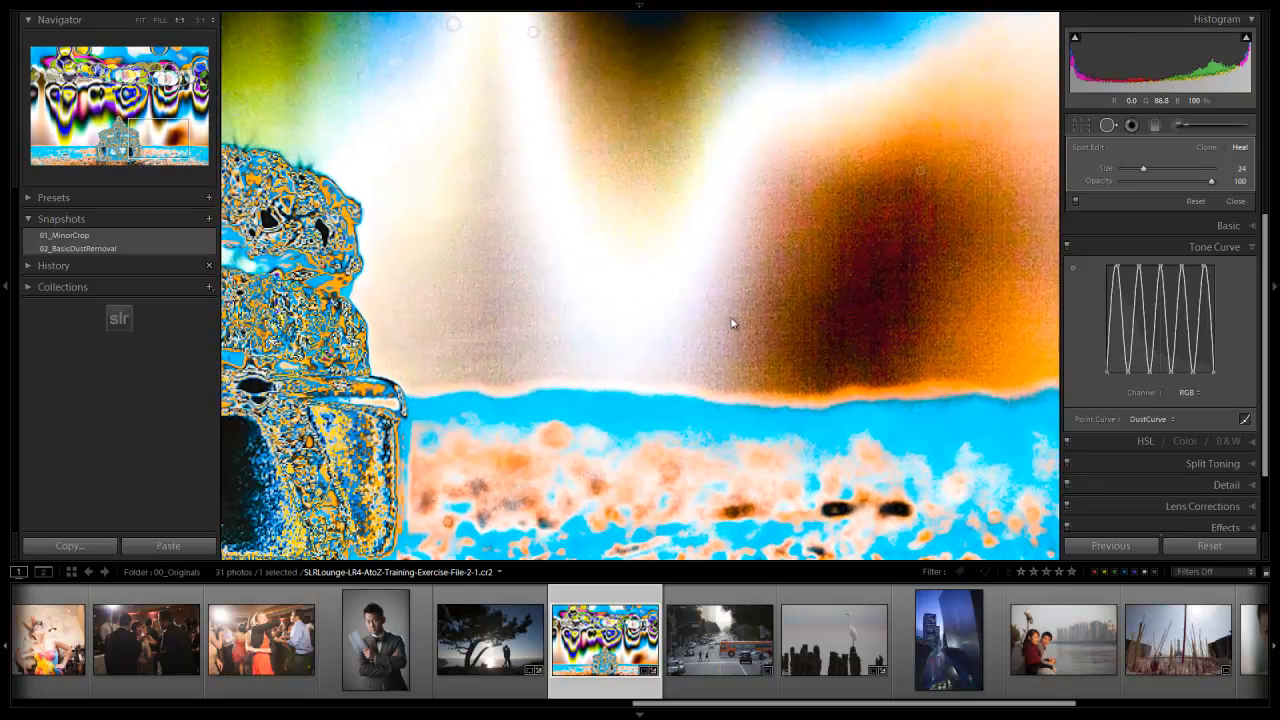
pyautogui.scroll(6, 730, 317)
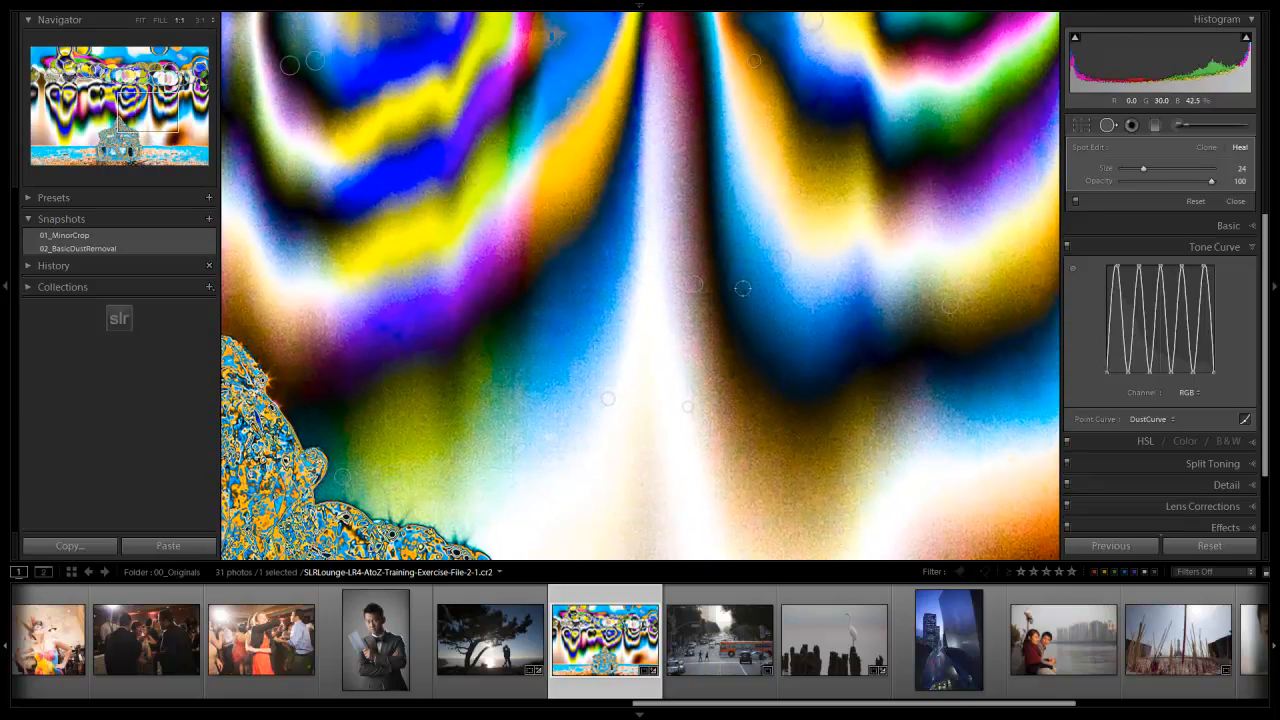
pyautogui.press('[')
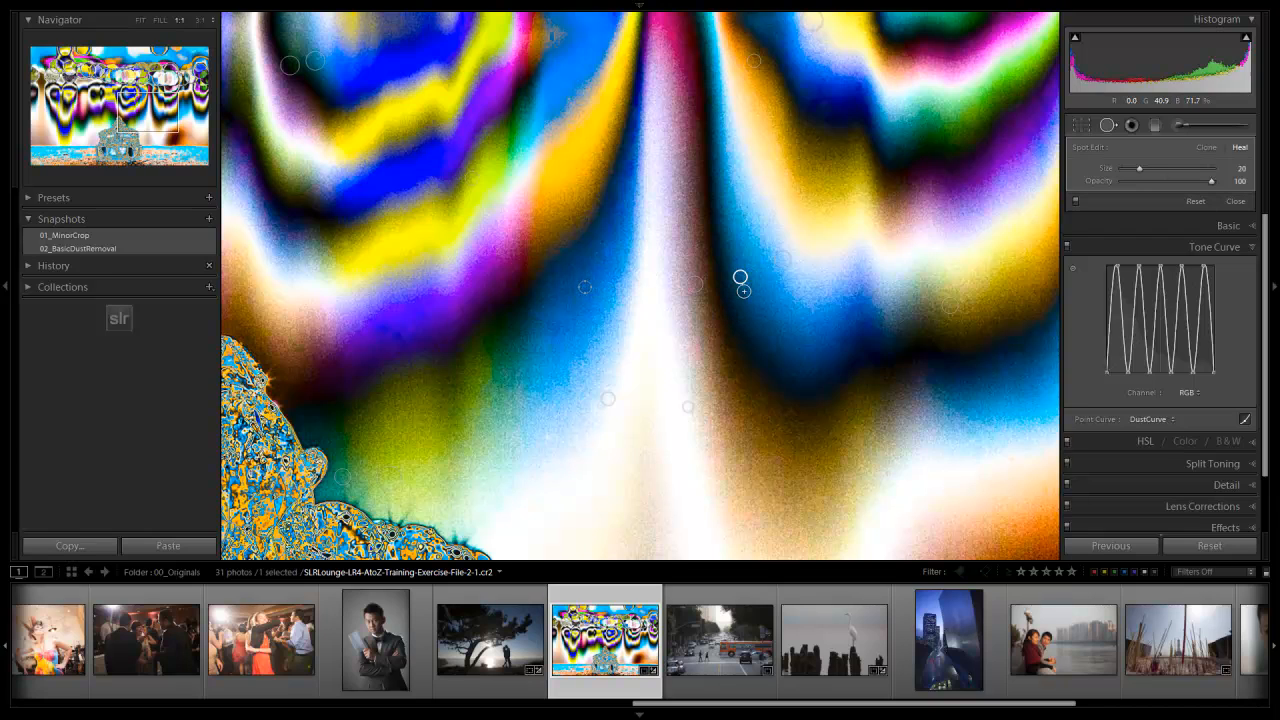
pyautogui.moveTo(586, 277); pyautogui.dragTo(763, 363)
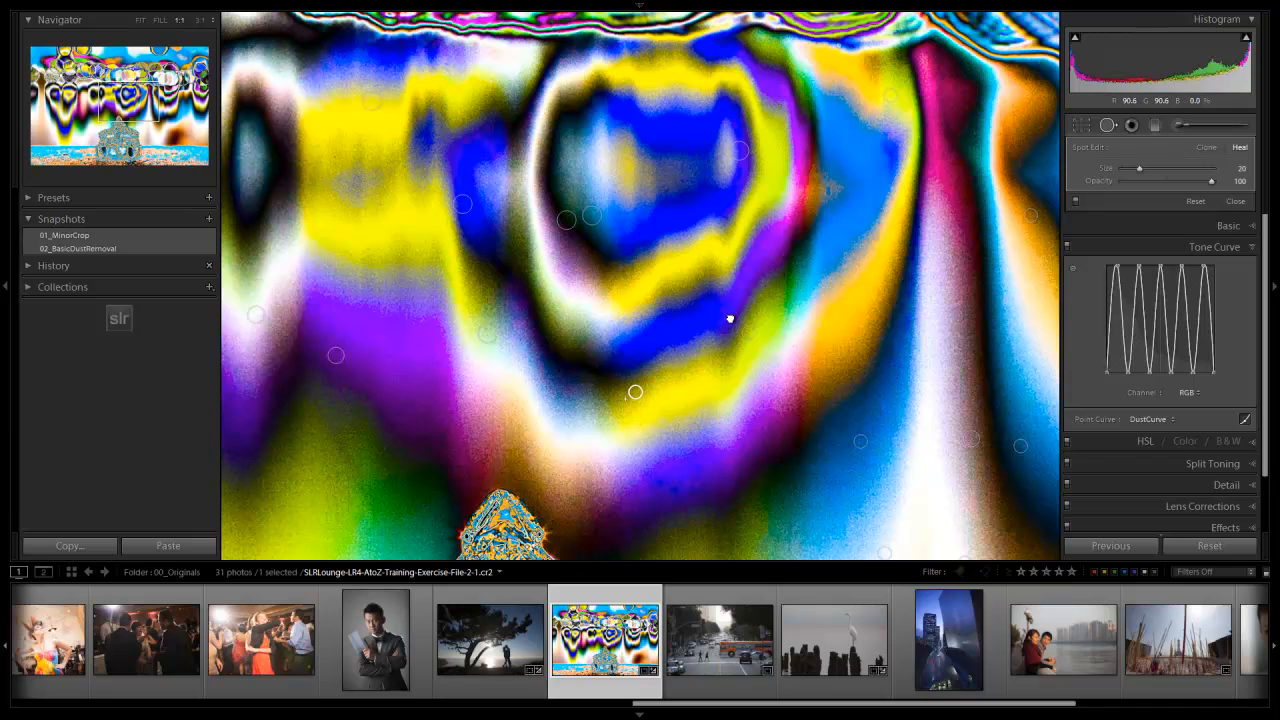
# Fit the whole photo in view, set the point curve back to Linear and close Spot Removal
pyautogui.press('z')
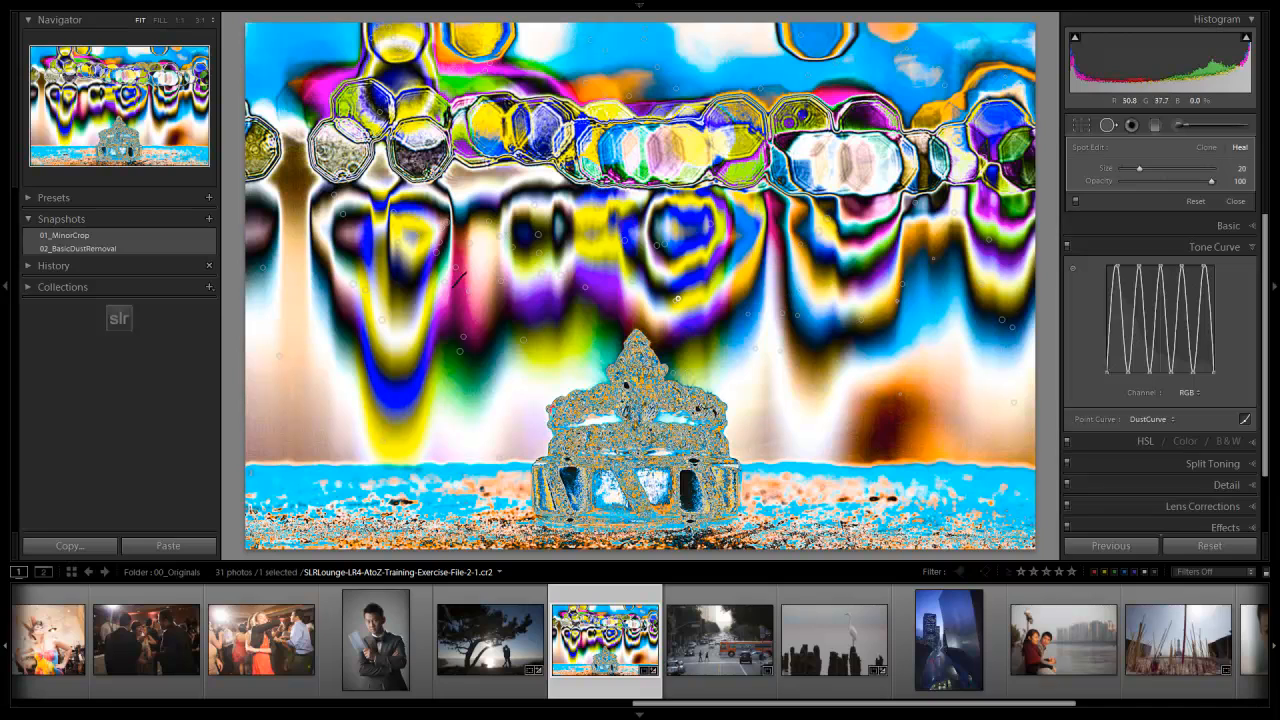
pyautogui.click(1148, 419)
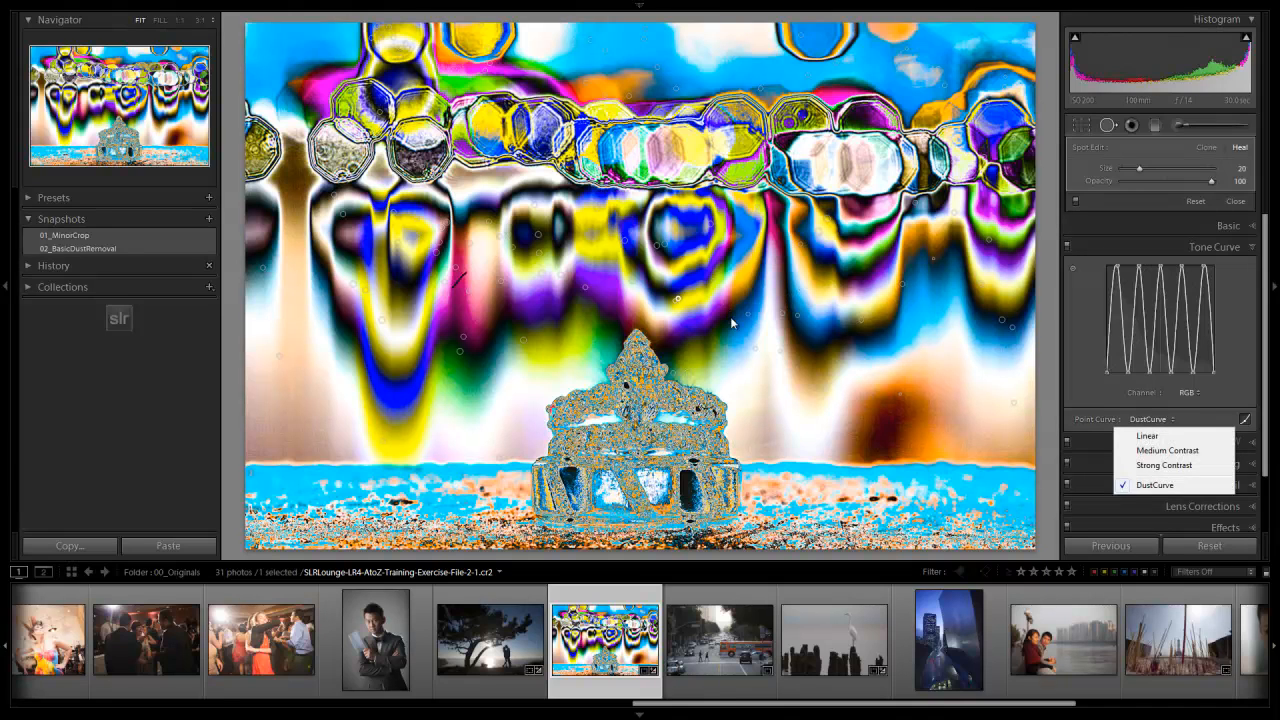
pyautogui.click(1140, 436)
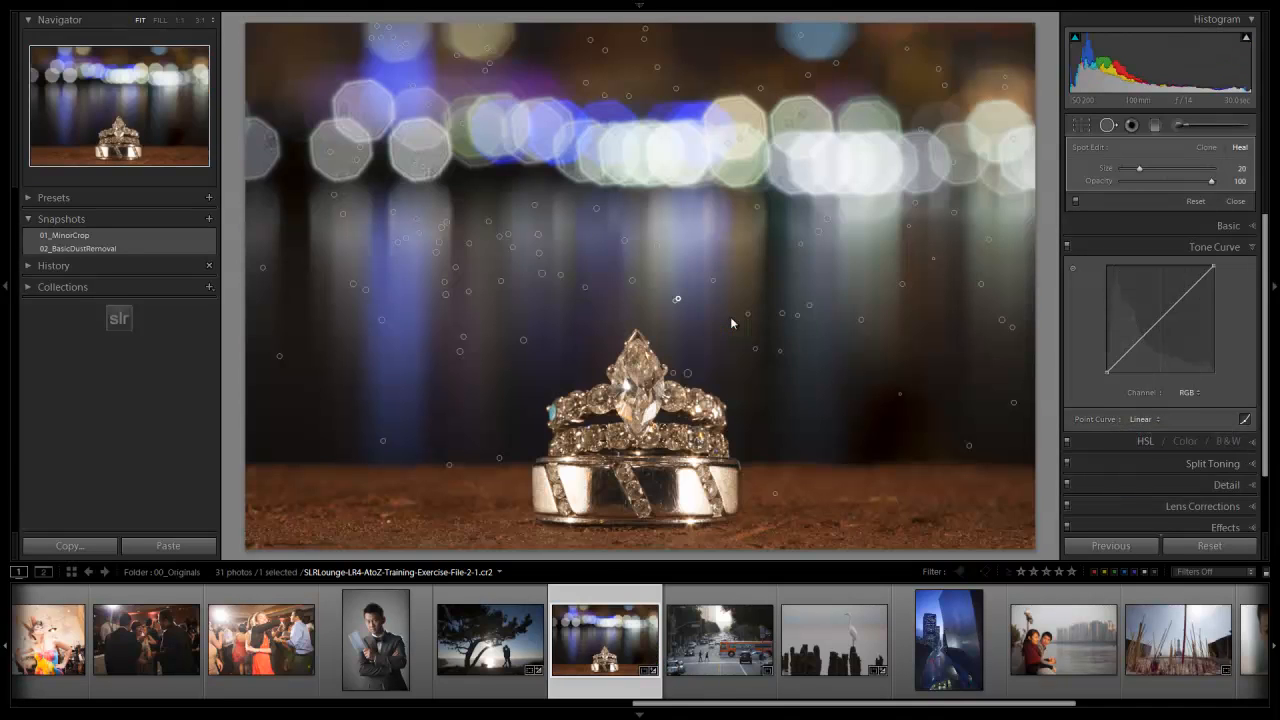
pyautogui.press('q')
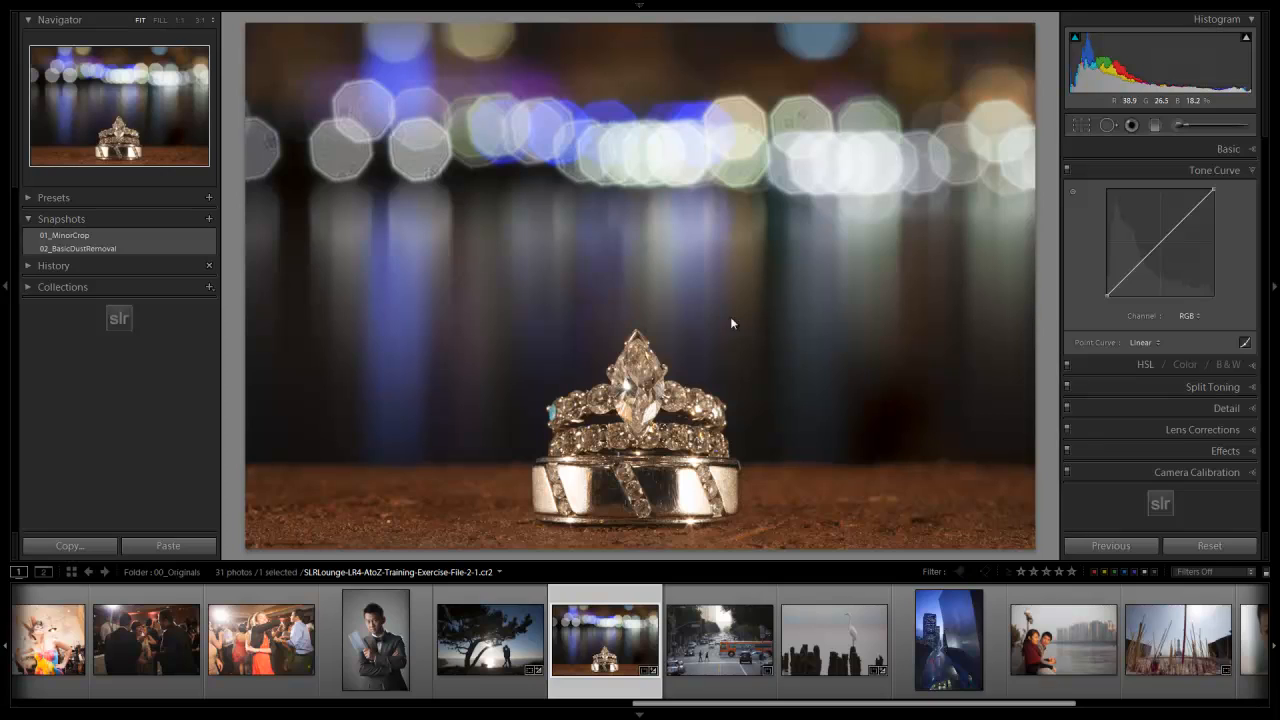
# Save a snapshot of the rings photo named 03_AdvancedDustRemoval
pyautogui.click(209, 218)
pyautogui.write('03_AdvancedDustRemoval')
pyautogui.press('Return')
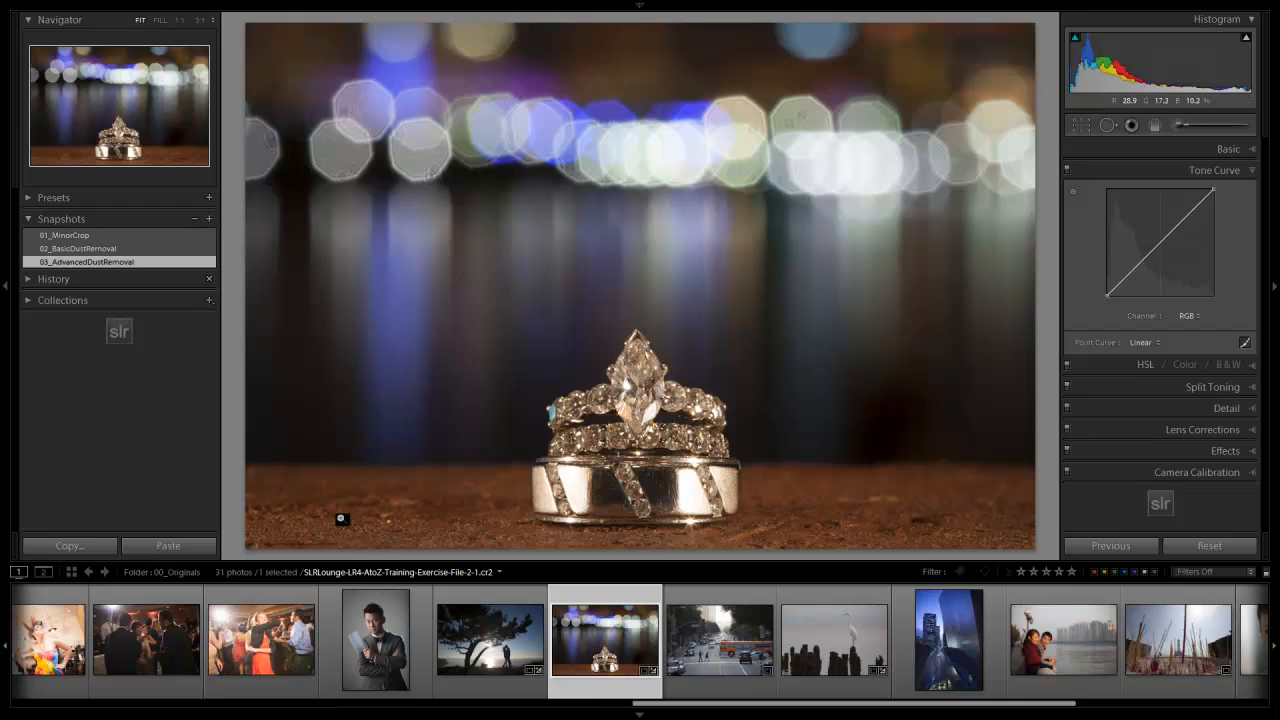
# Go to the photo of the couple under the tree and save a snapshot named 03_AdvancedDustRemoval
pyautogui.click(480, 655)
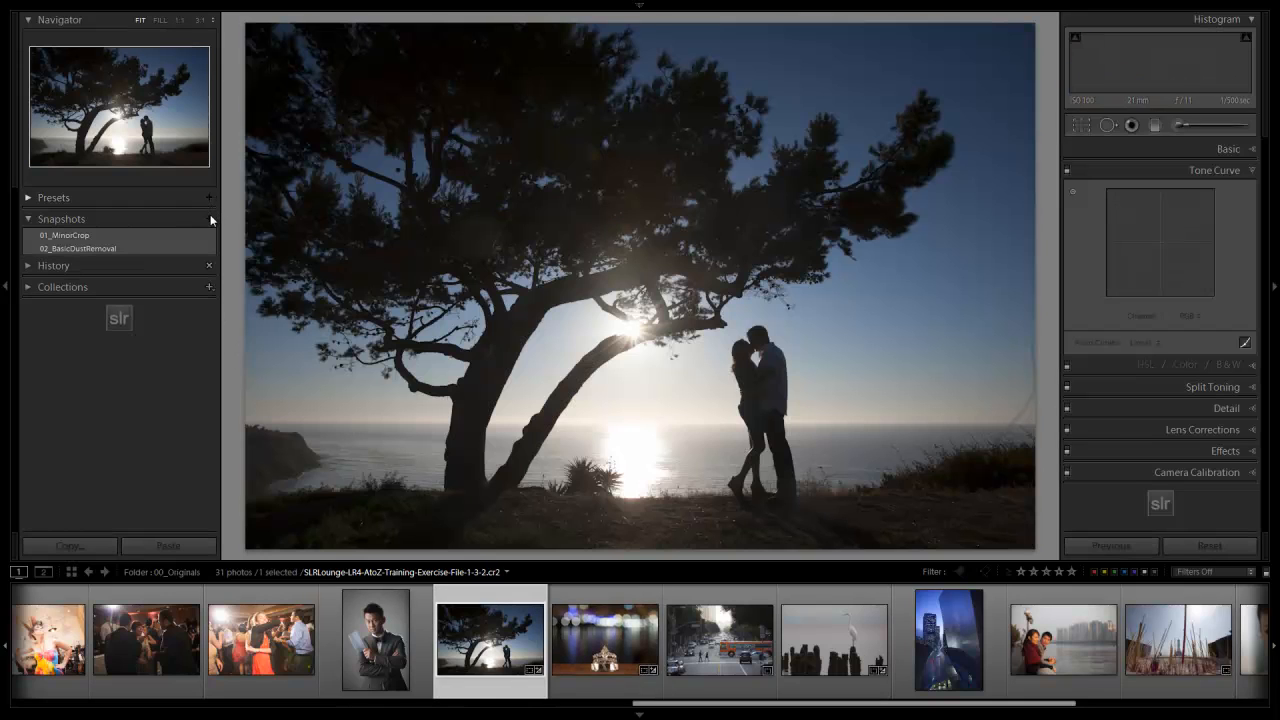
pyautogui.click(209, 218)
pyautogui.write('03_AdvancedDustRemoval')
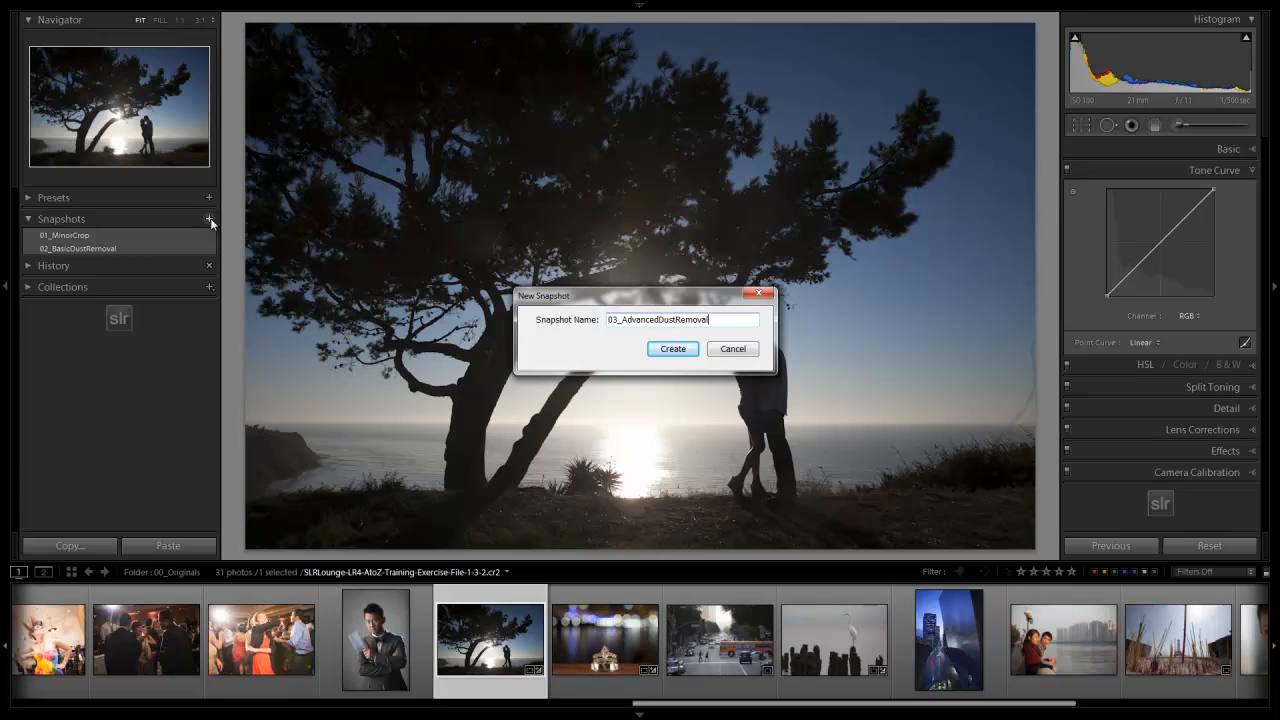
pyautogui.press('Return')
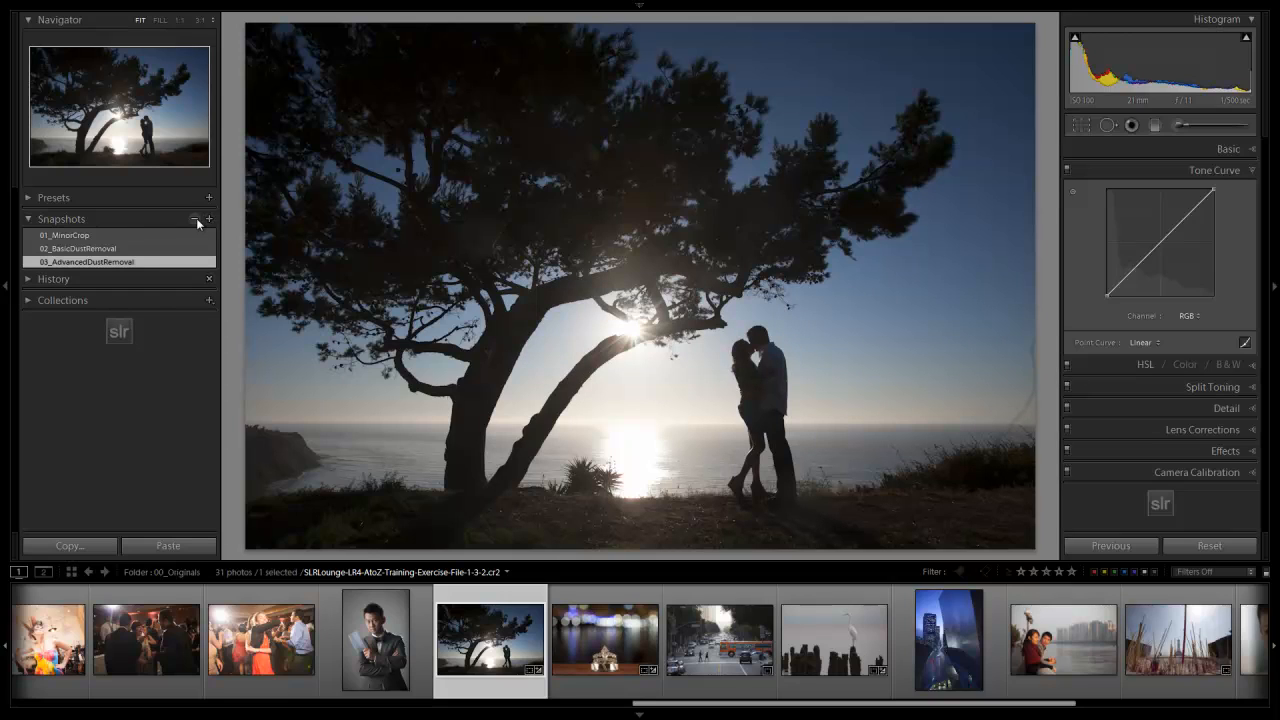